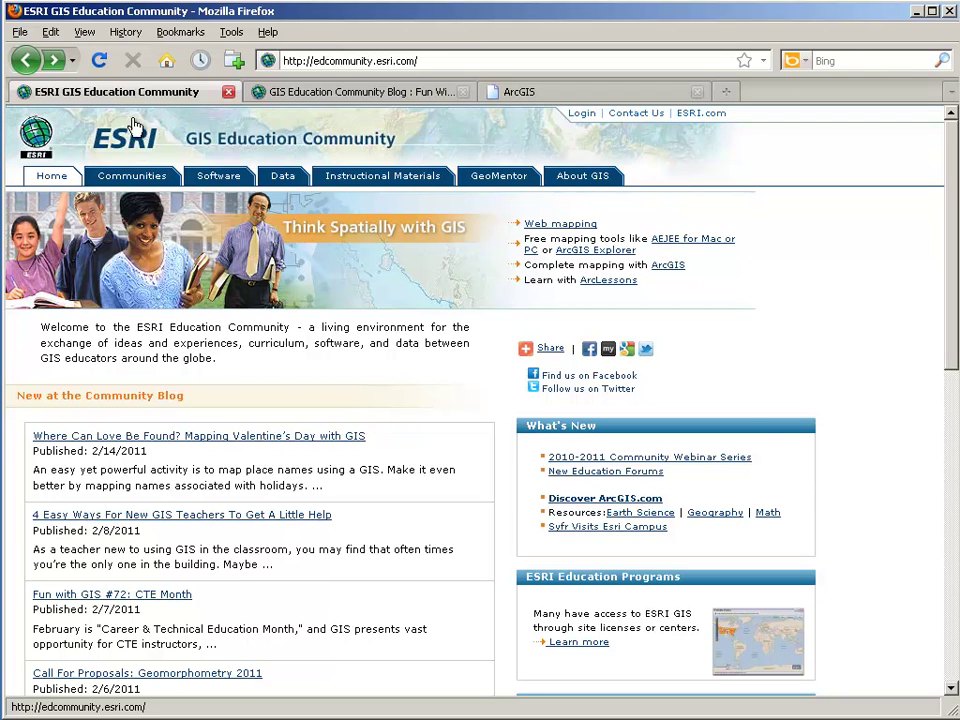
Step: Read through the Getting Started with ArcGIS.com blog post, then return to the ArcGIS home page
mouse_move(141, 183)
click(320, 100)
mouse_move(317, 177)
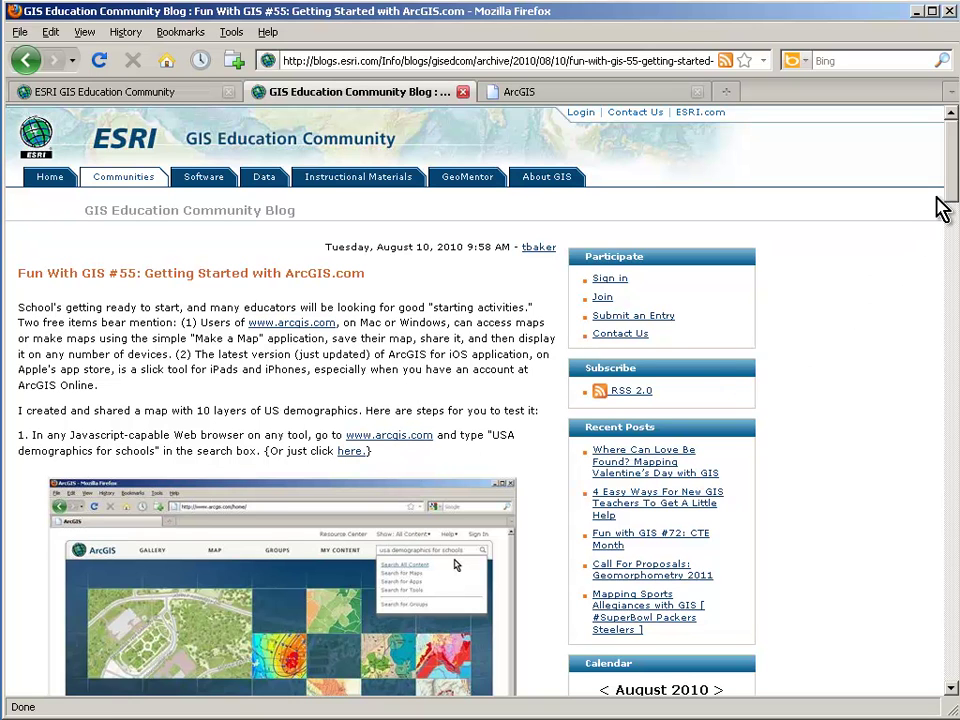
drag(952, 195, 952, 218)
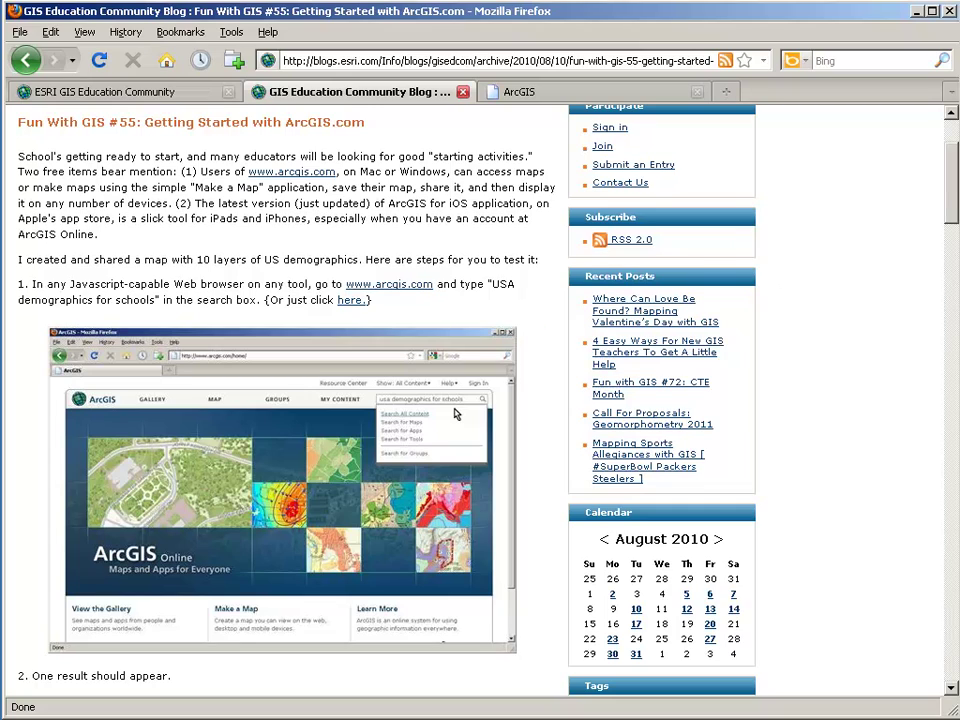
drag(953, 190, 951, 162)
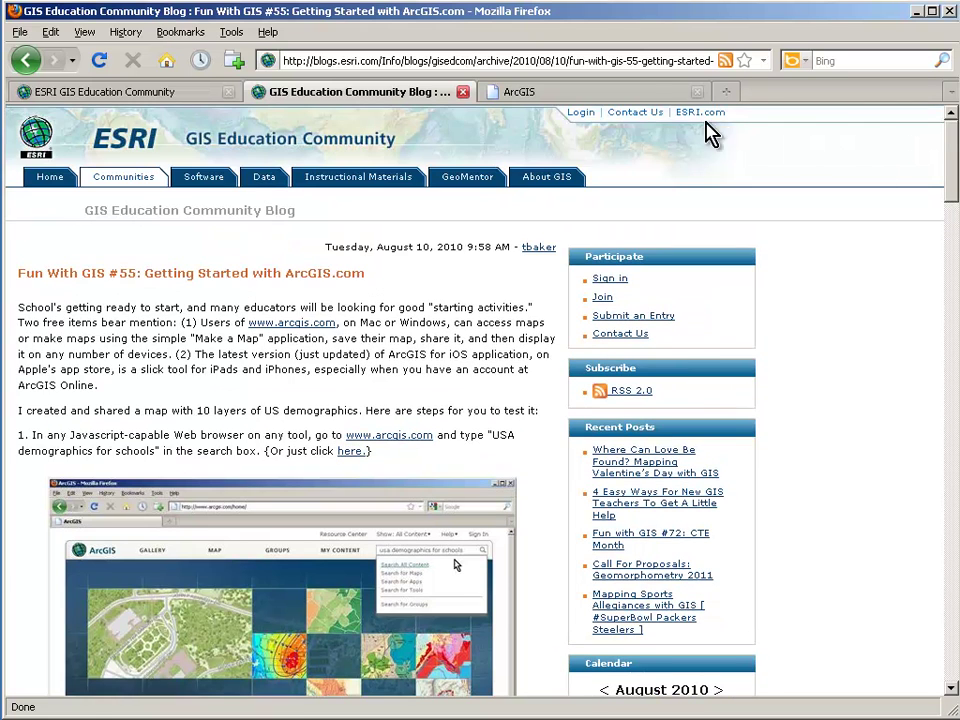
click(655, 96)
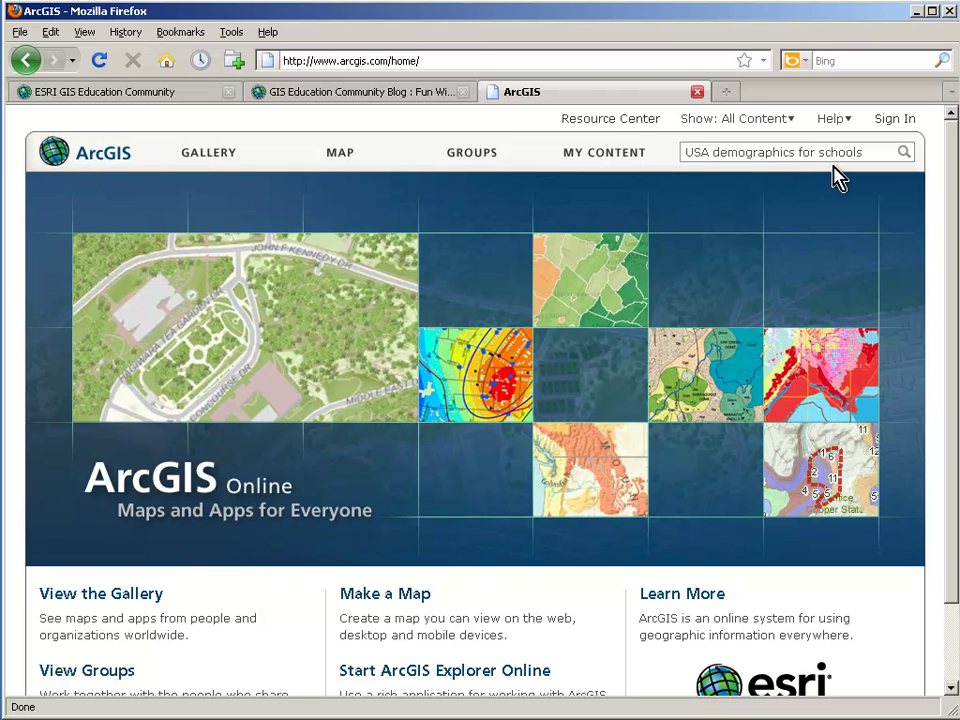
Step: Search for 'USA demographics for schools' and open the USA Demographics for Schools web map
click(904, 154)
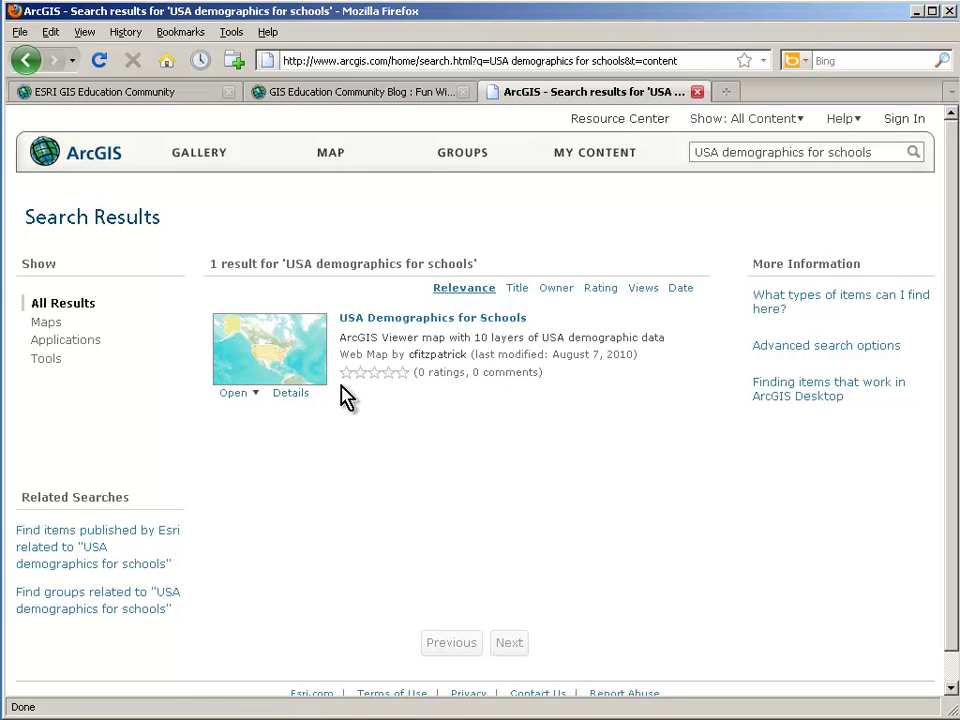
click(277, 361)
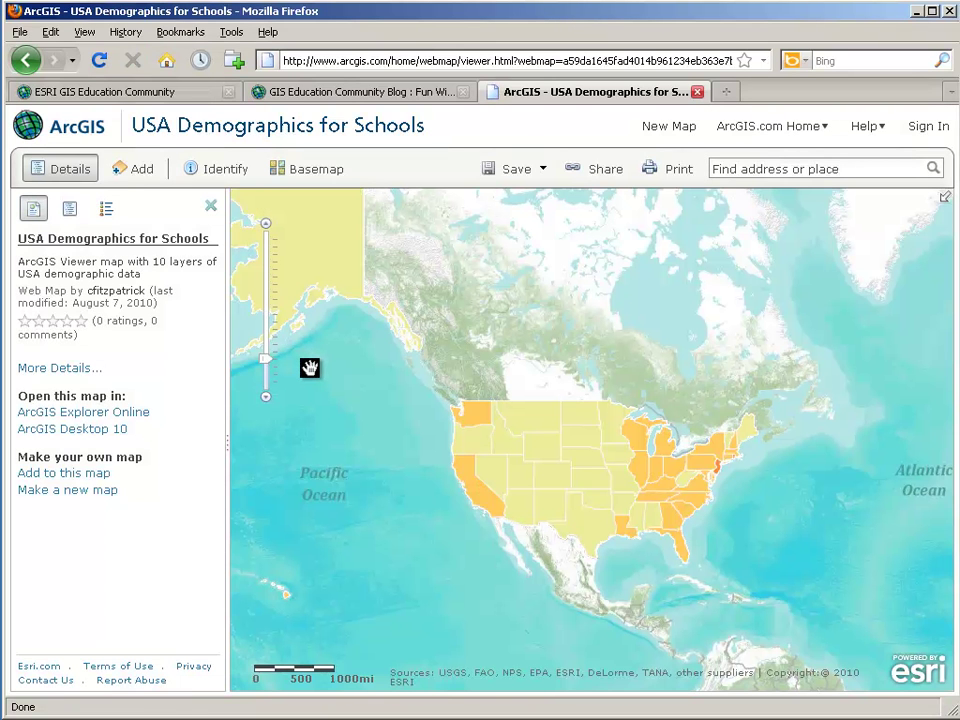
Step: Zoom out fully, then zoom back in and centre the map on the contiguous United States
click(267, 398)
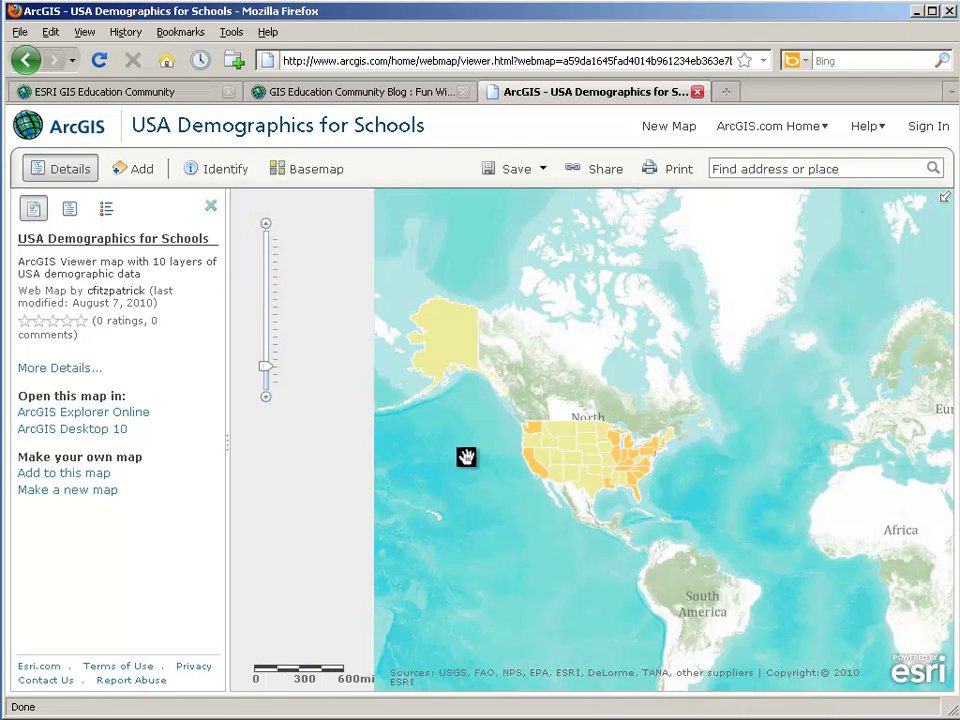
drag(565, 514, 487, 447)
scroll(495, 433, up, 2)
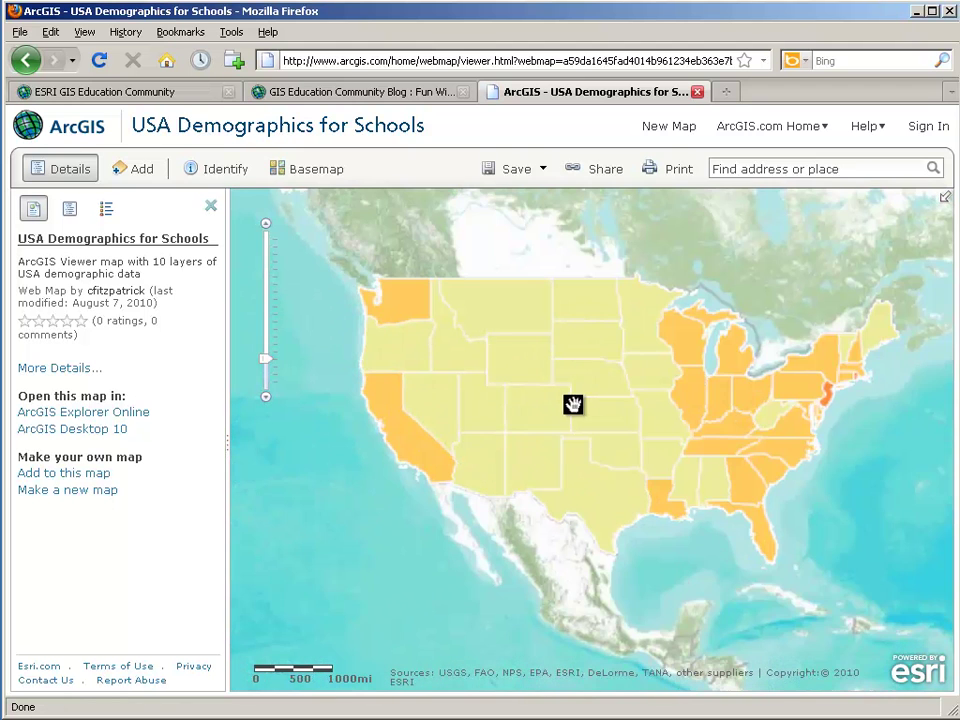
scroll(573, 402, up, 1)
drag(569, 401, 491, 409)
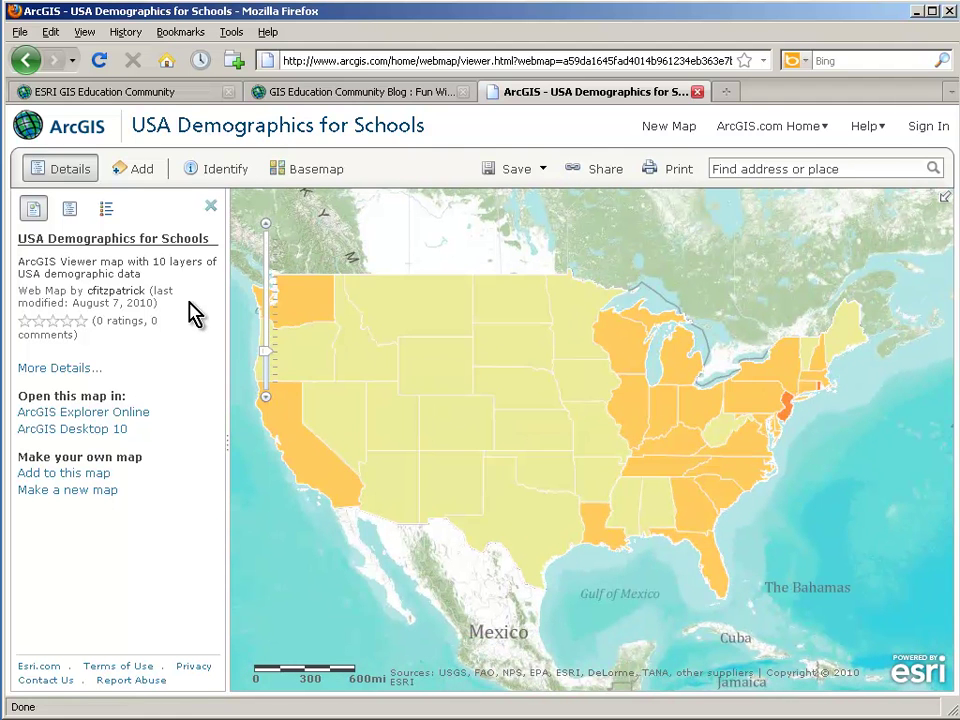
Step: Show the map's ten layers and zoom to county-level population density around Lake Michigan
click(70, 209)
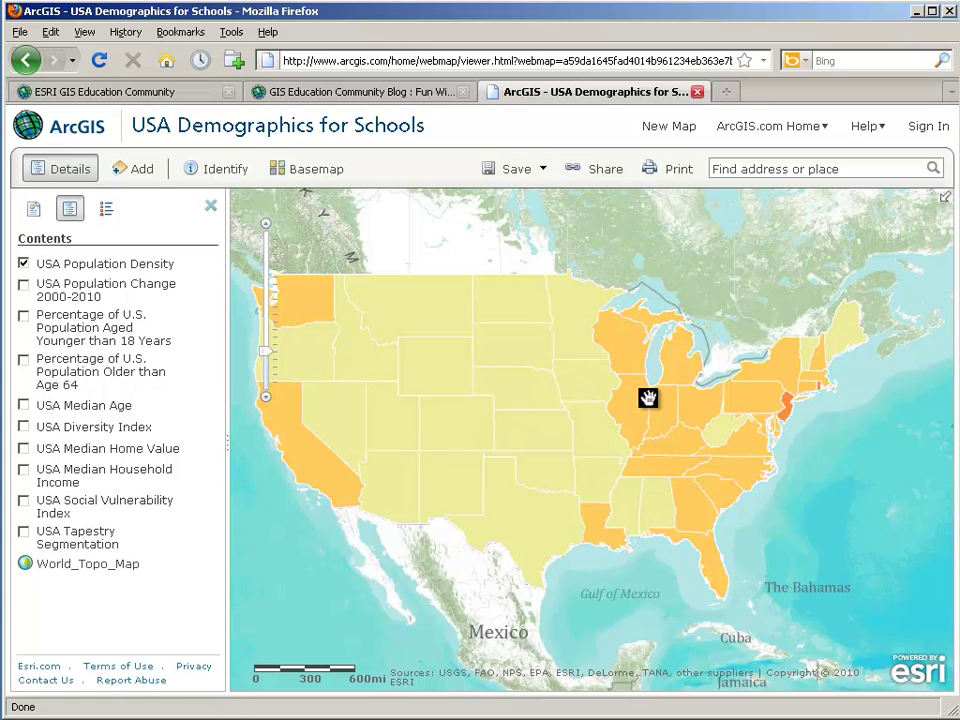
scroll(648, 398, up, 1)
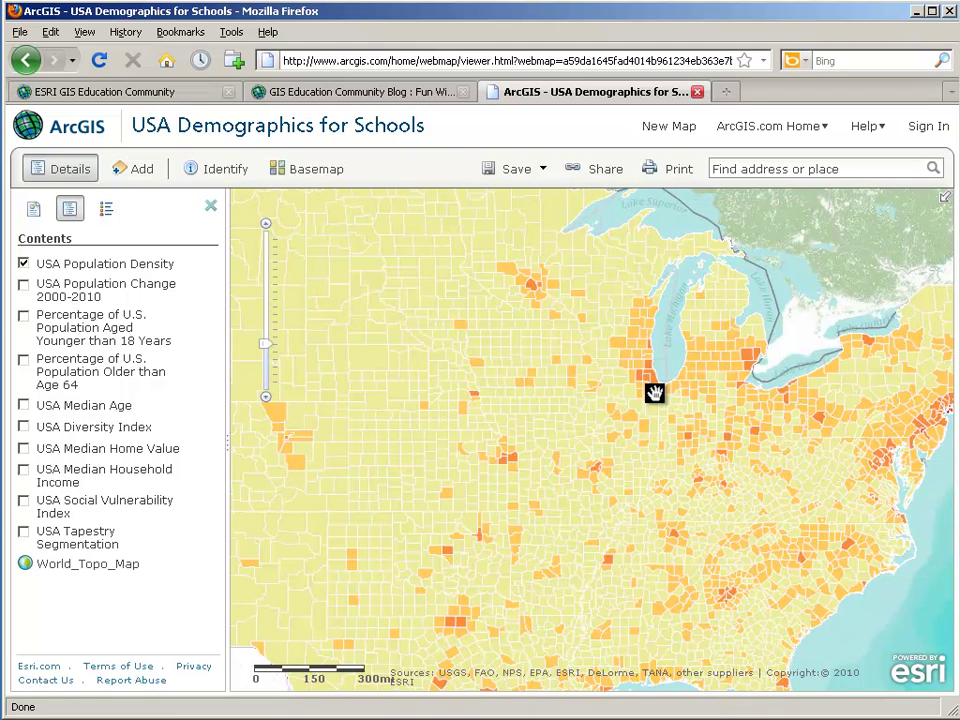
scroll(654, 393, up, 1)
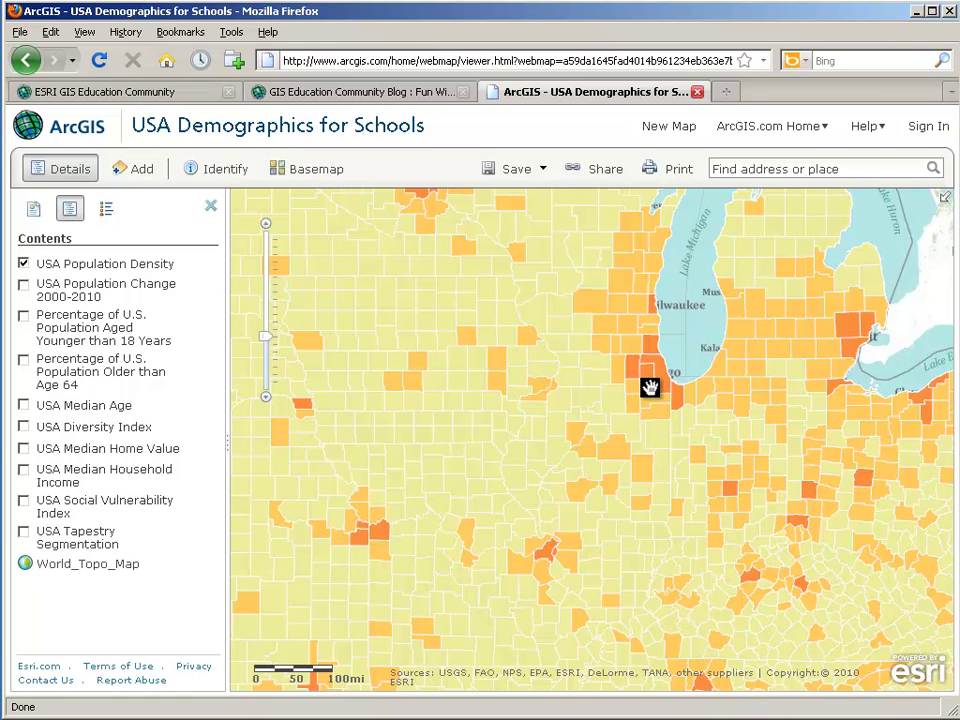
Step: Show the USA Population Density legend and zoom into Chicago until block groups appear
click(108, 211)
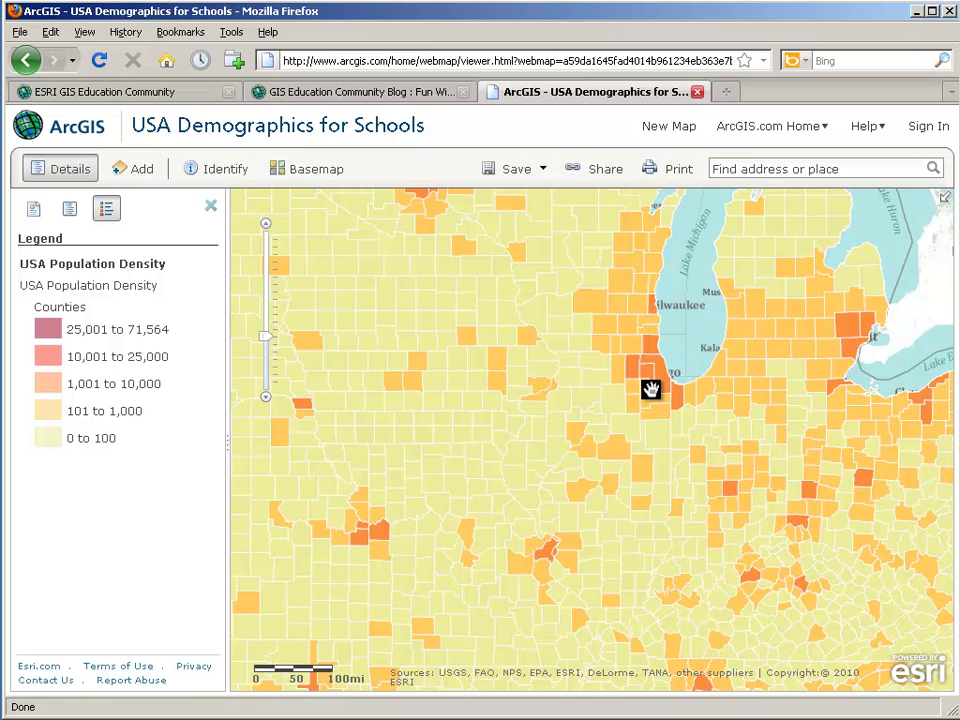
scroll(650, 389, up, 1)
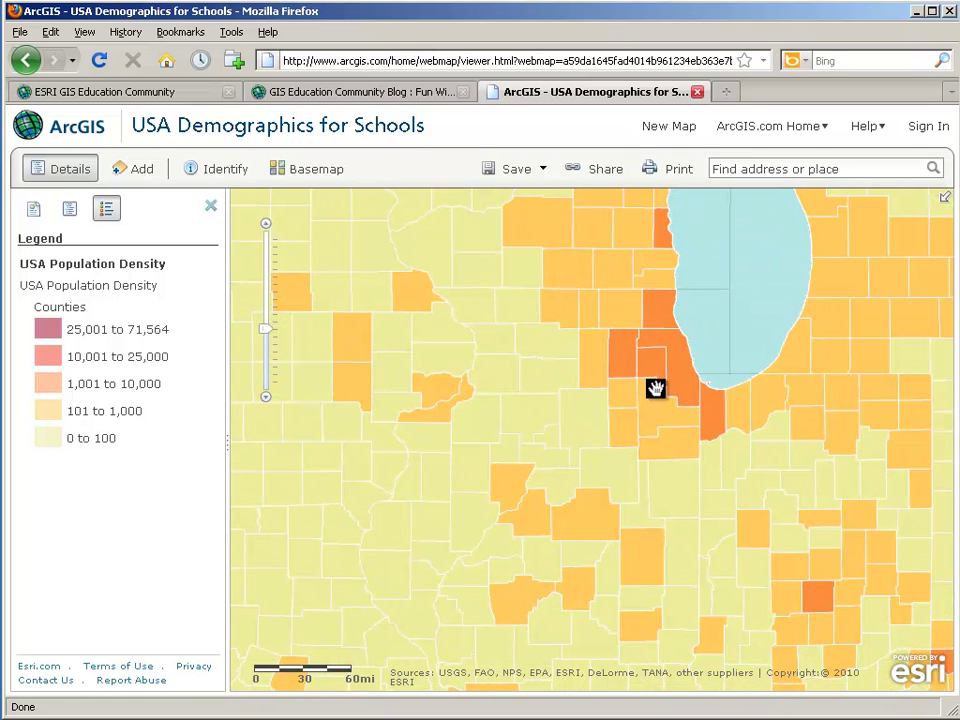
scroll(655, 389, up, 1)
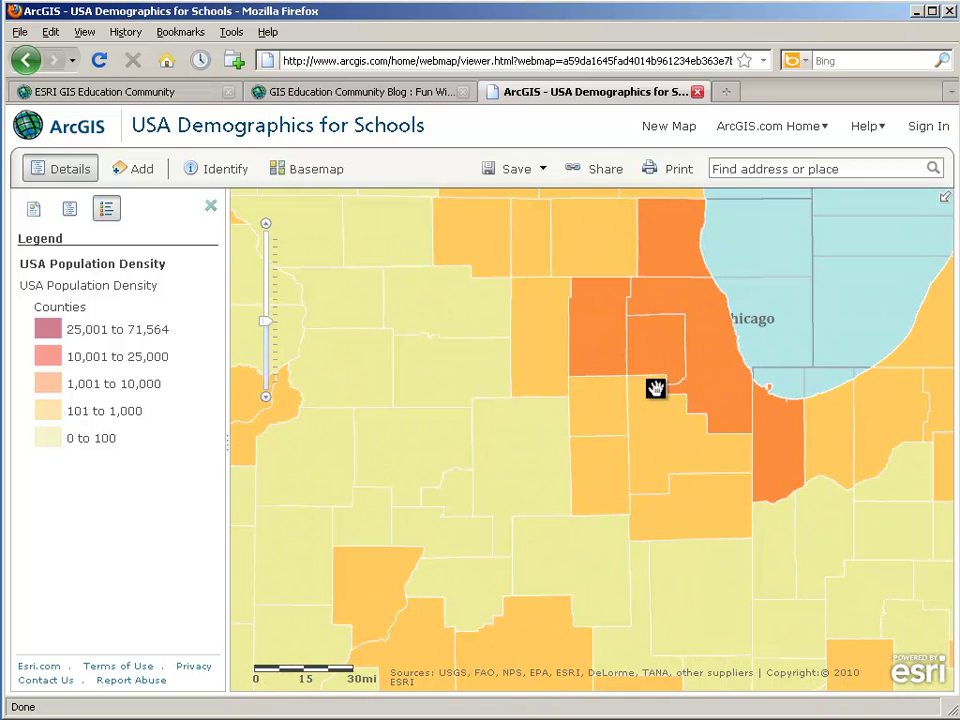
scroll(690, 371, up, 1)
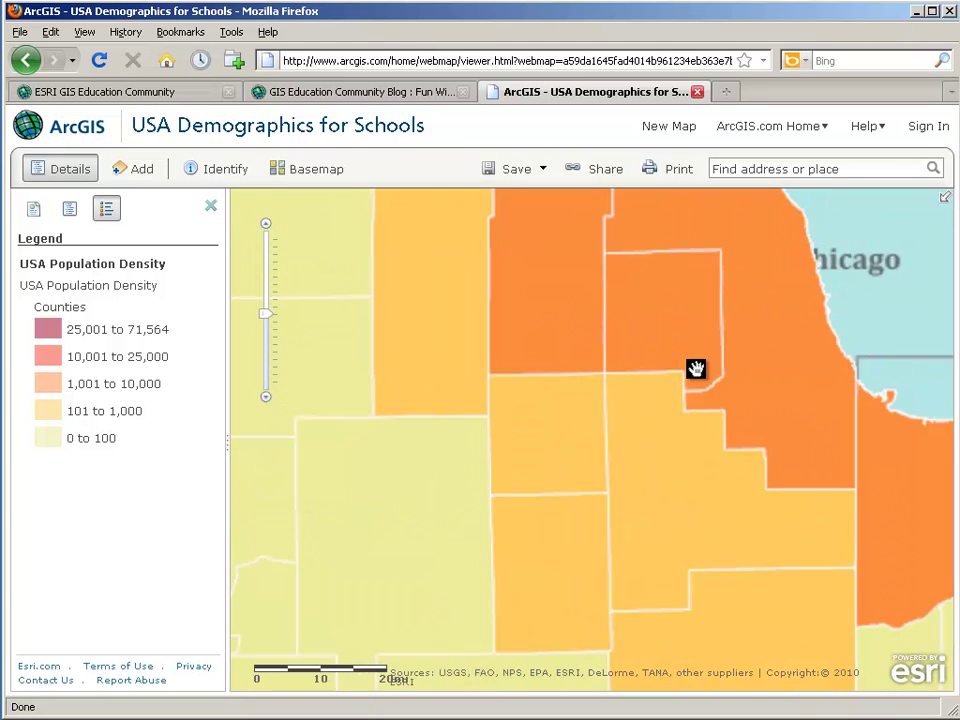
drag(724, 357, 647, 417)
scroll(647, 417, up, 2)
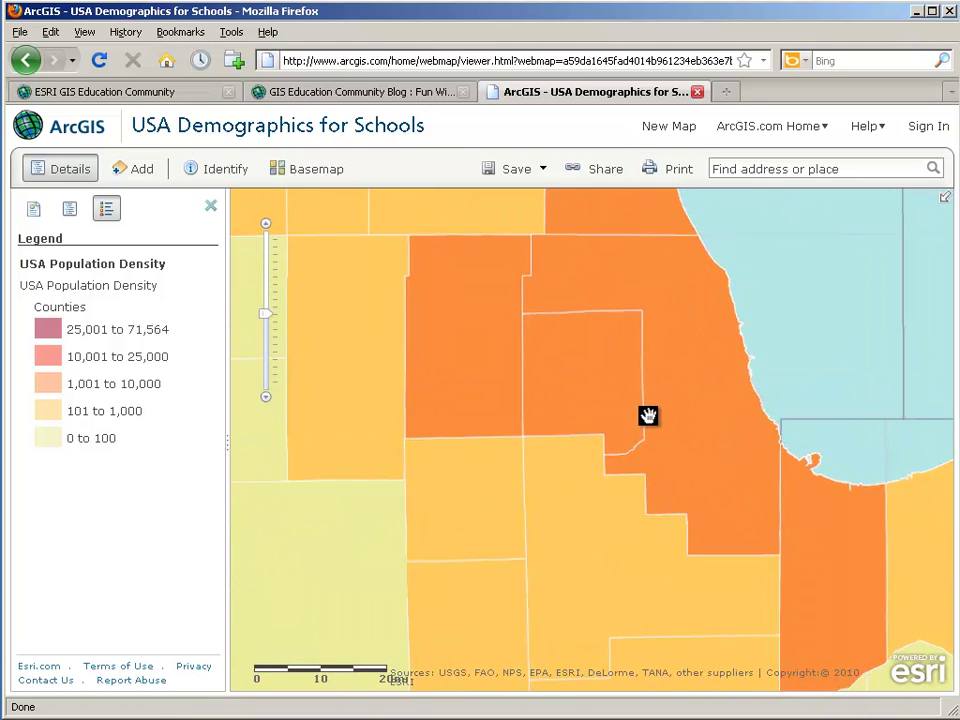
drag(647, 416, 547, 477)
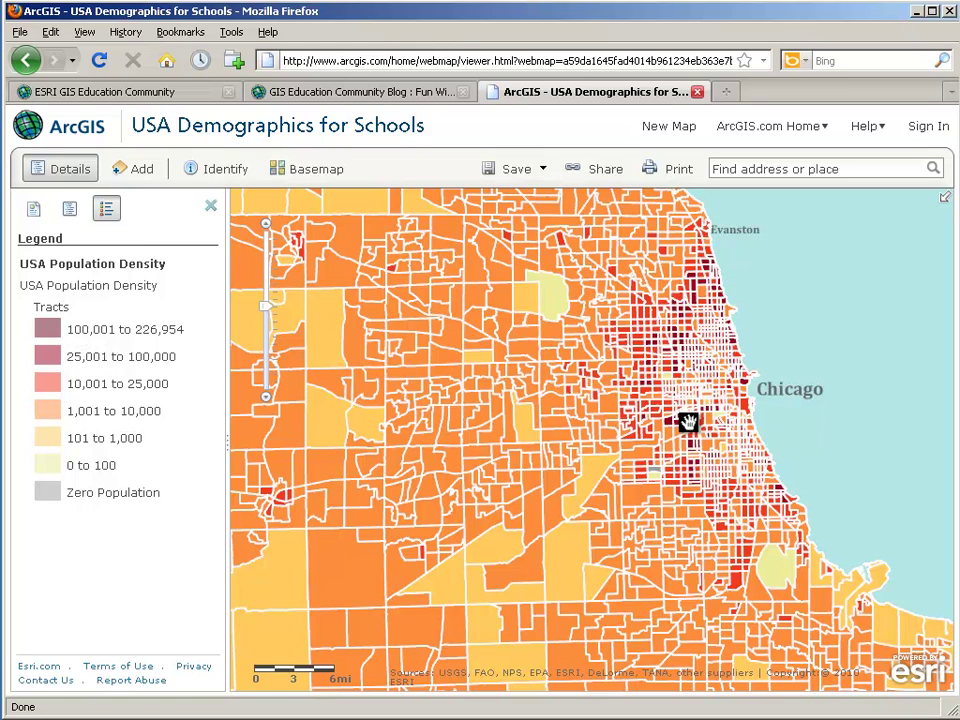
scroll(688, 422, up, 1)
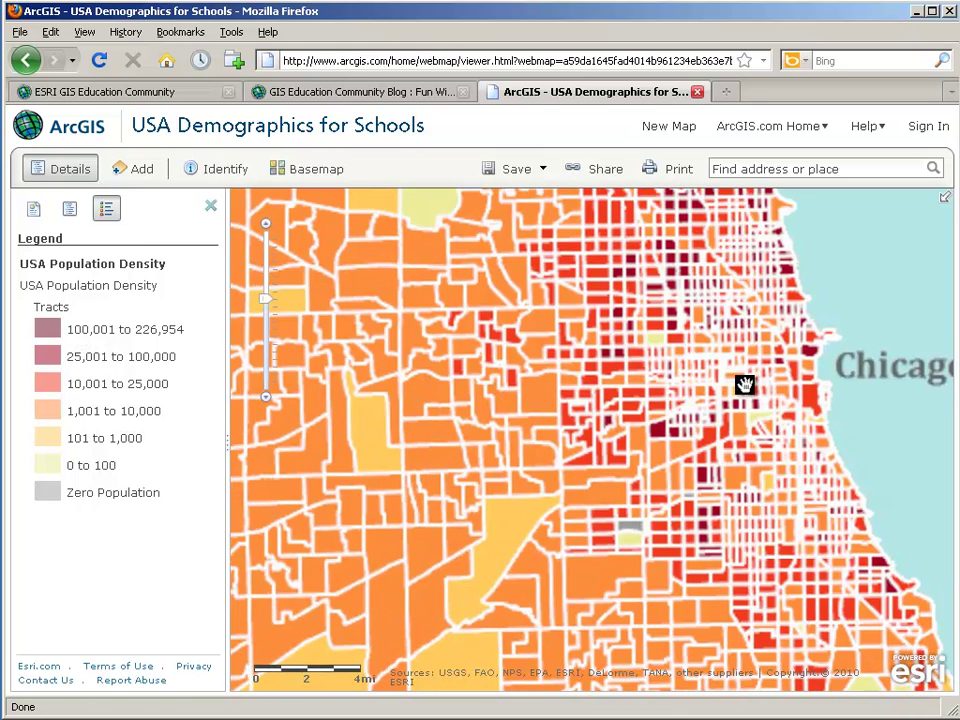
scroll(740, 340, up, 1)
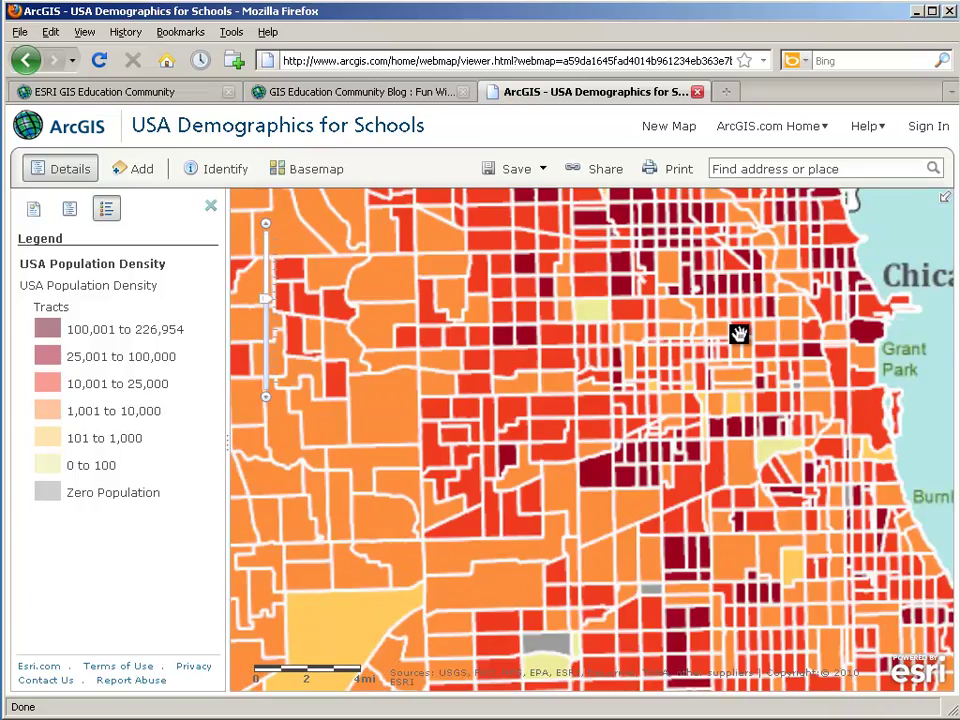
drag(738, 334, 675, 385)
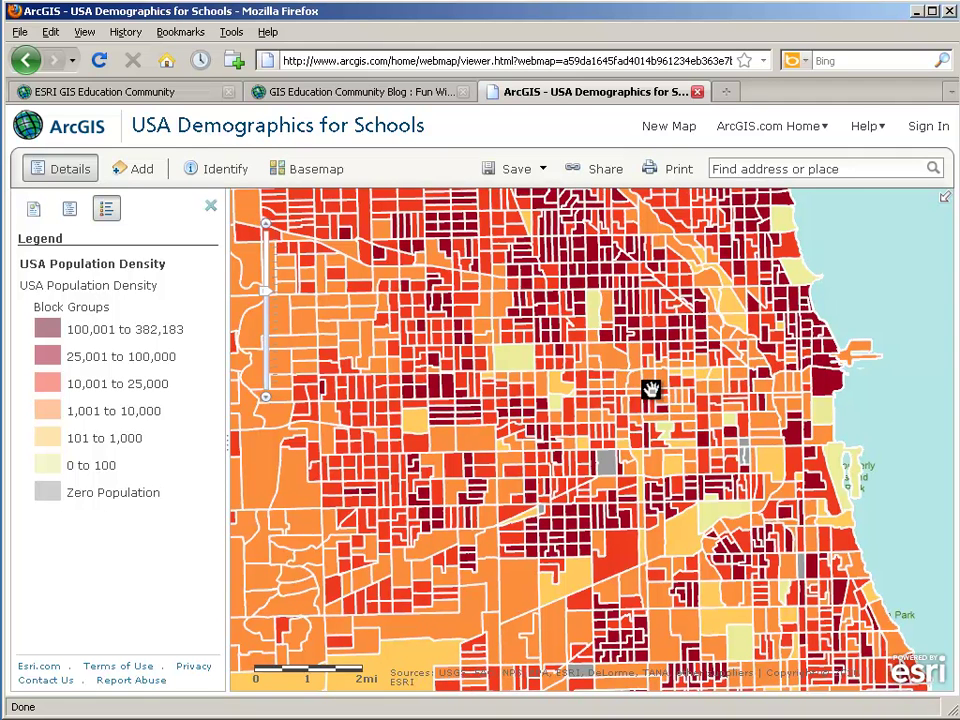
Step: Set the USA Population Density layer's transparency to about 50% so Chicago's streets show through
click(71, 214)
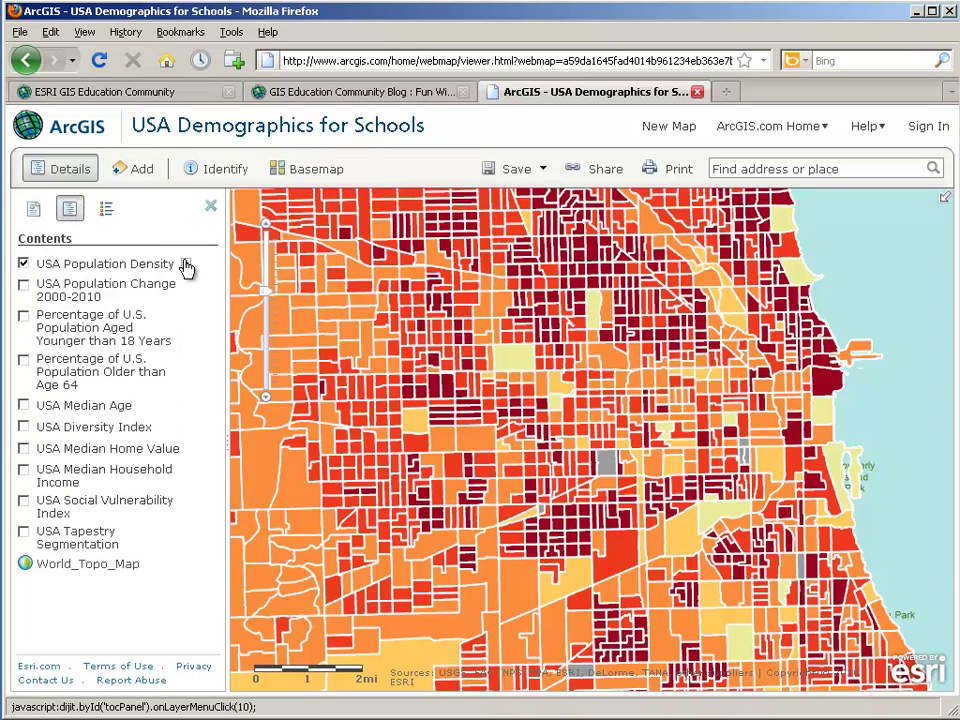
click(185, 265)
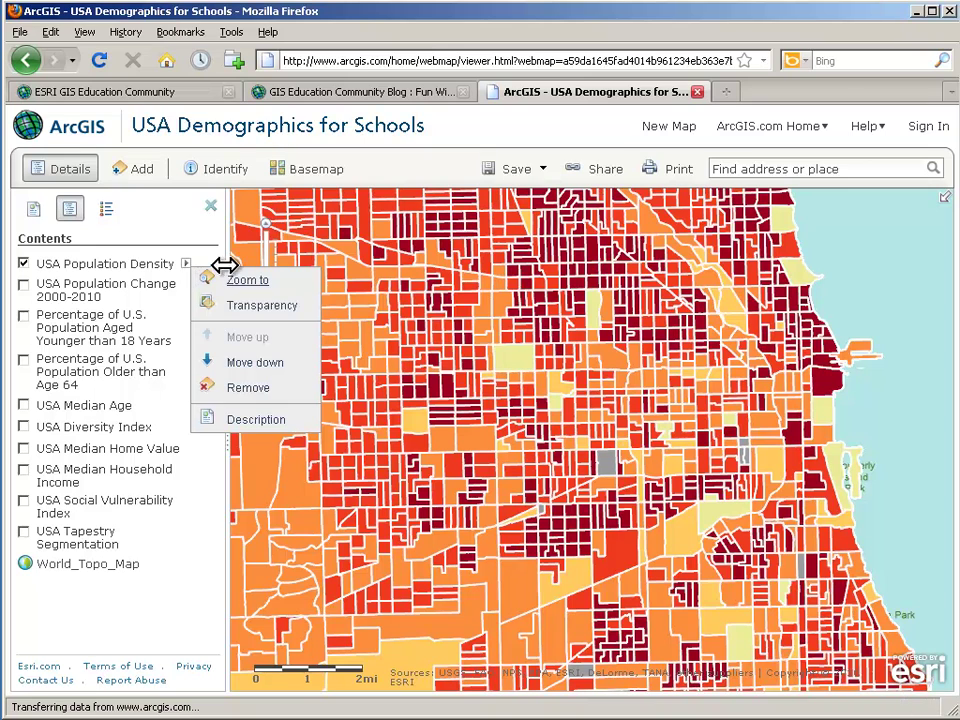
click(276, 307)
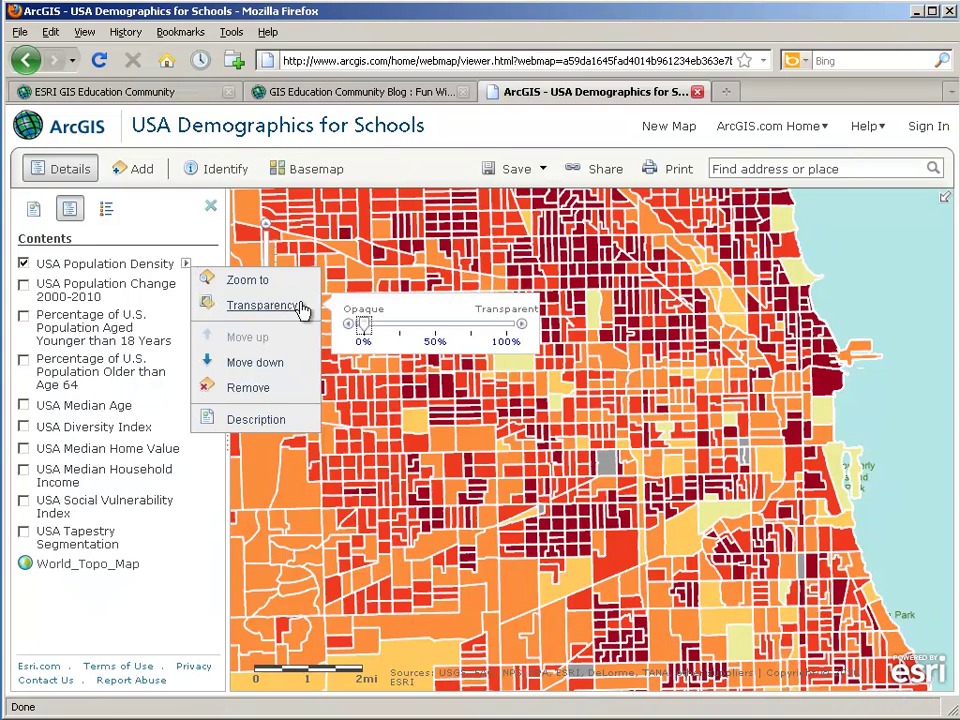
drag(366, 331, 441, 329)
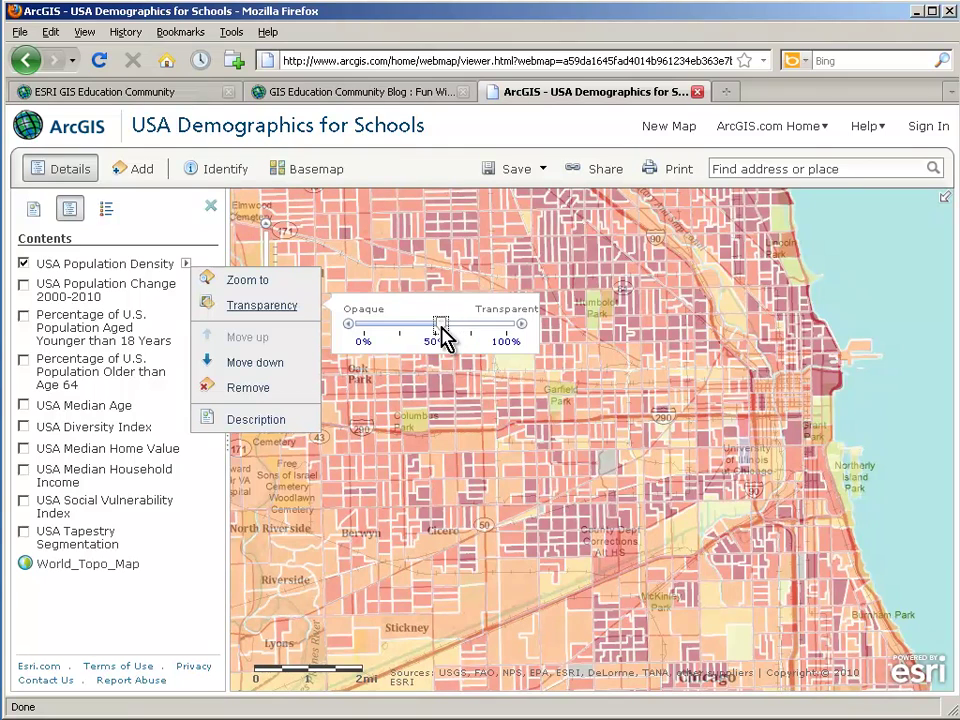
click(612, 354)
drag(490, 466, 528, 372)
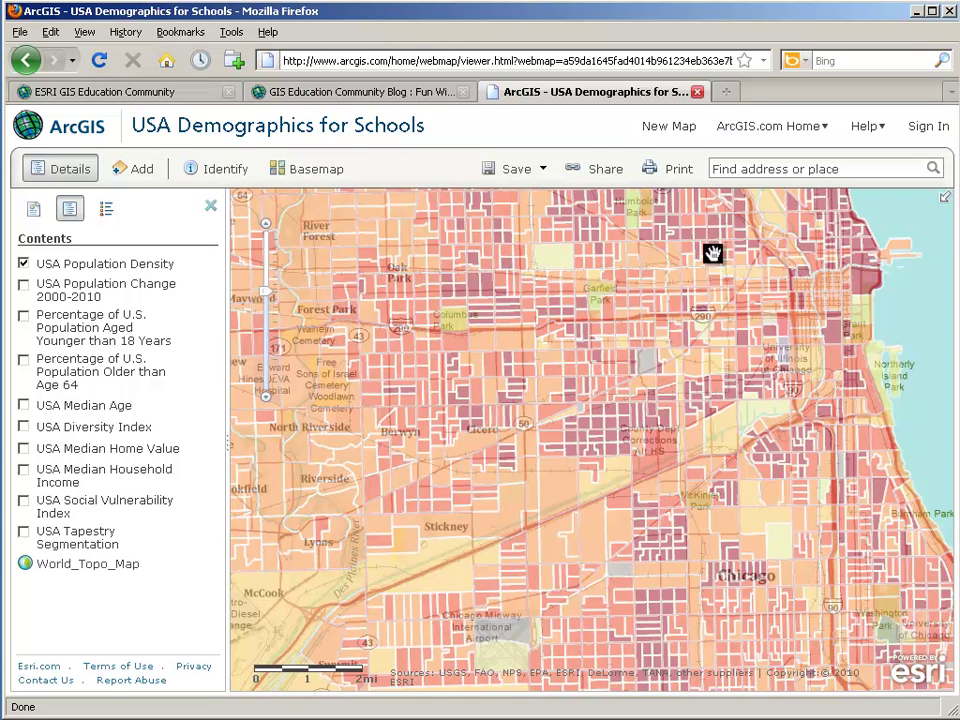
Step: Search for Olympia, WA, then for ZIP code 55105
click(831, 170)
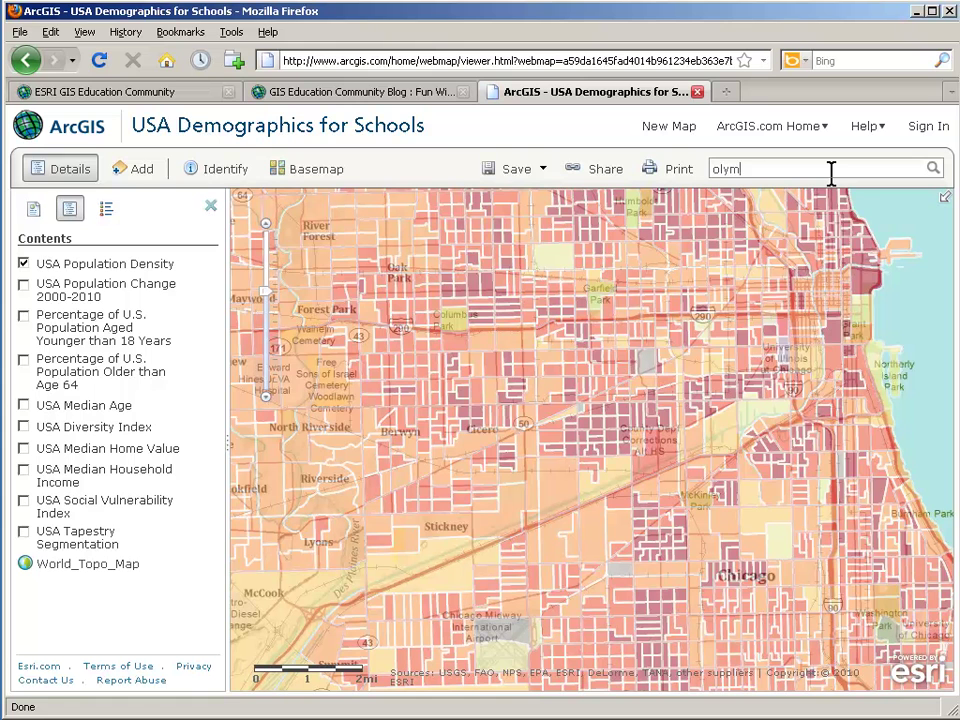
text(olympia, wa)
key(Return)
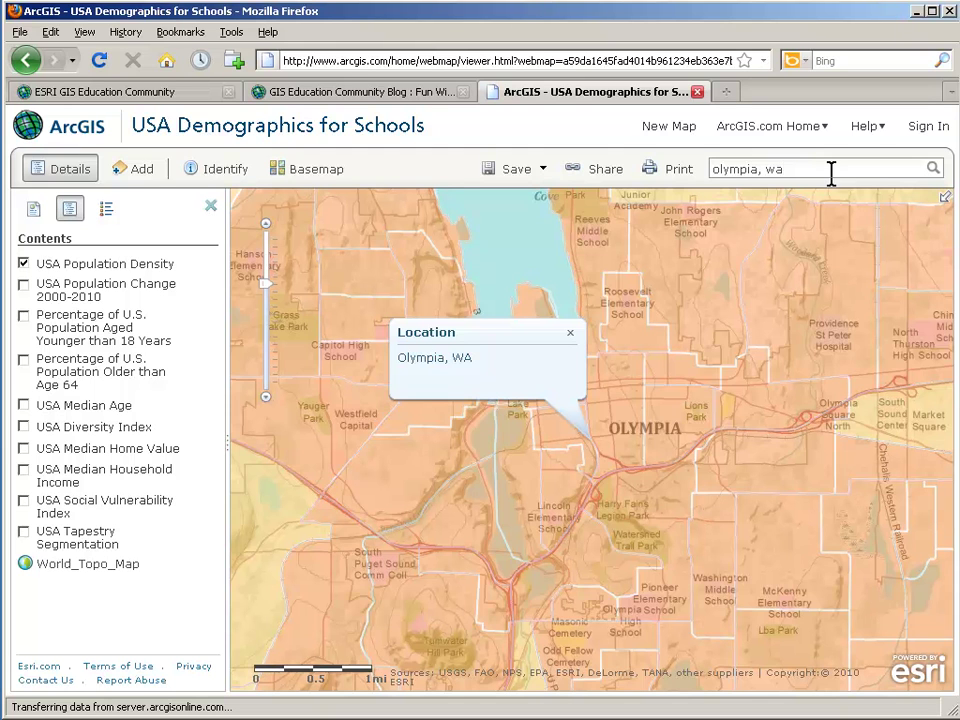
drag(813, 168, 689, 178)
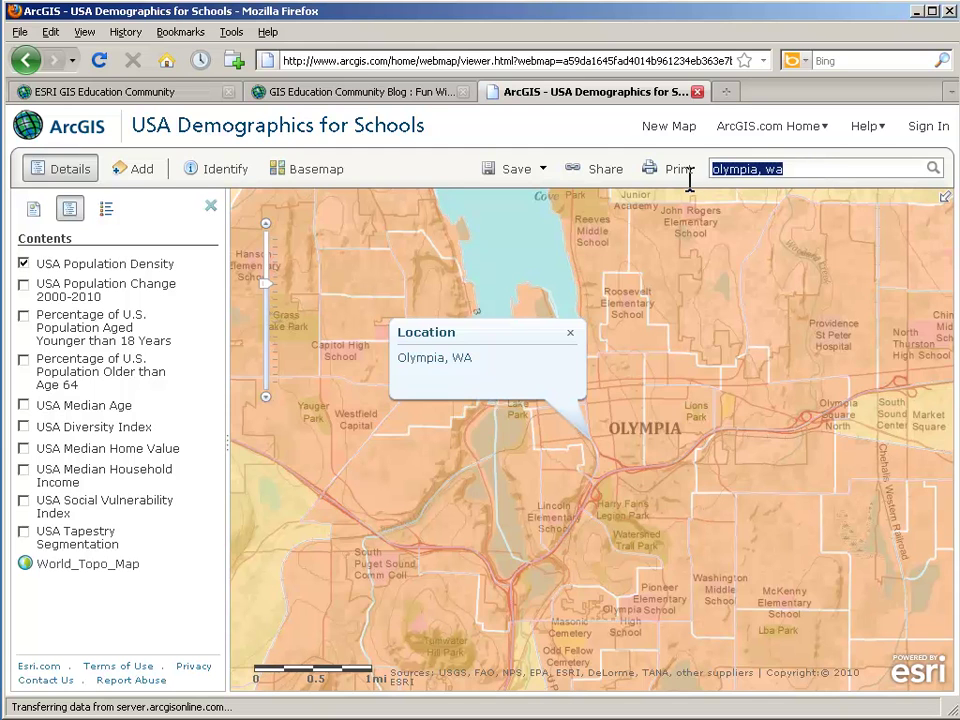
text(55105)
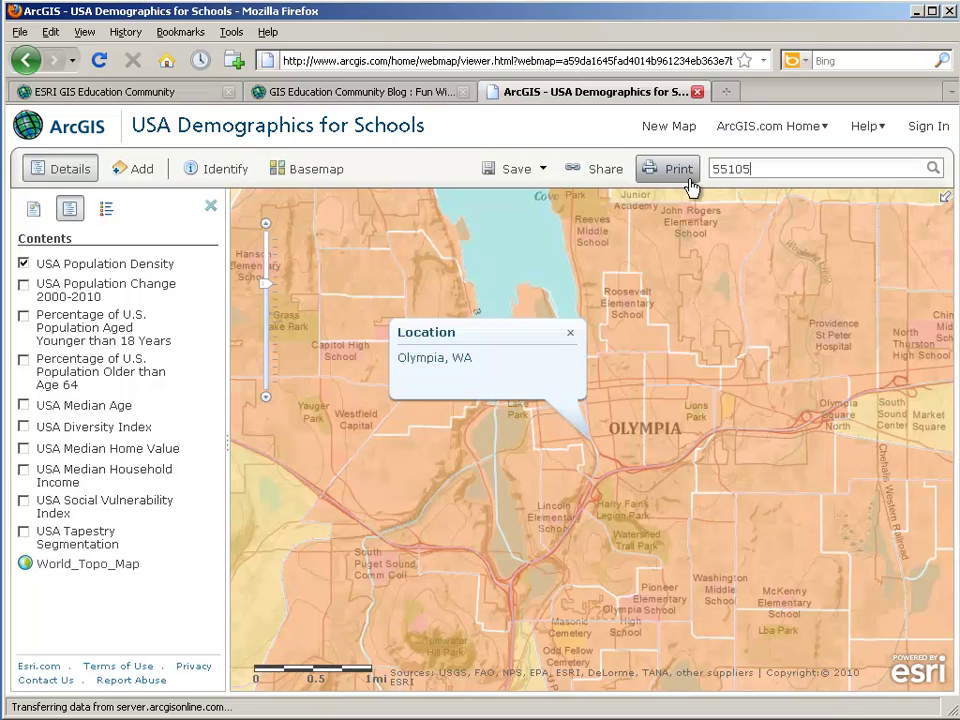
key(Return)
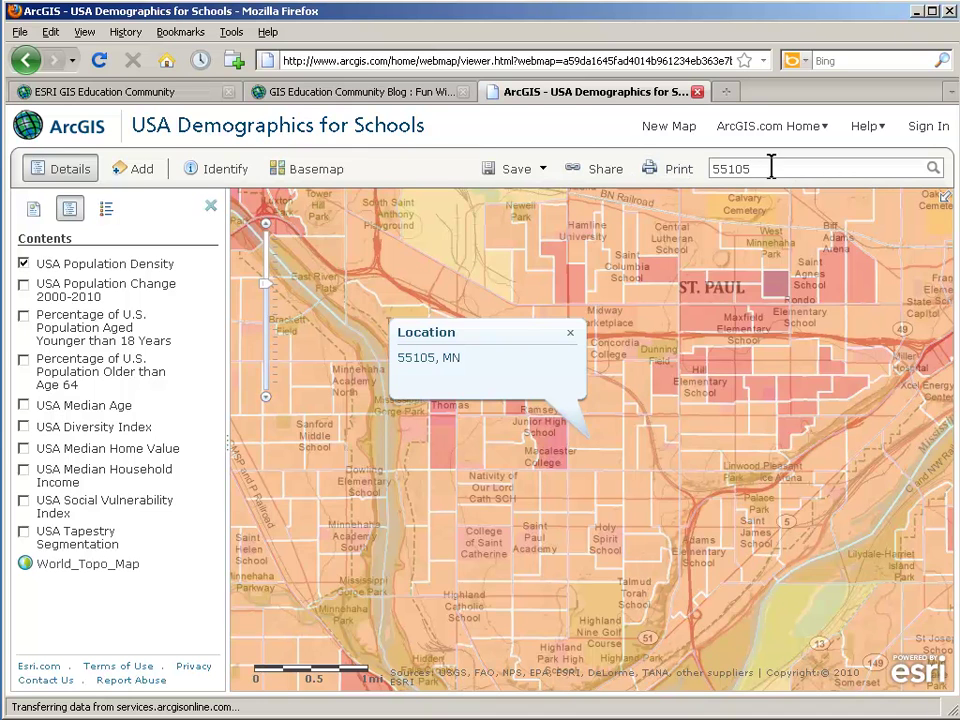
Step: Search for Tallahassee and close the location popup
double_click(735, 170)
text(ta)
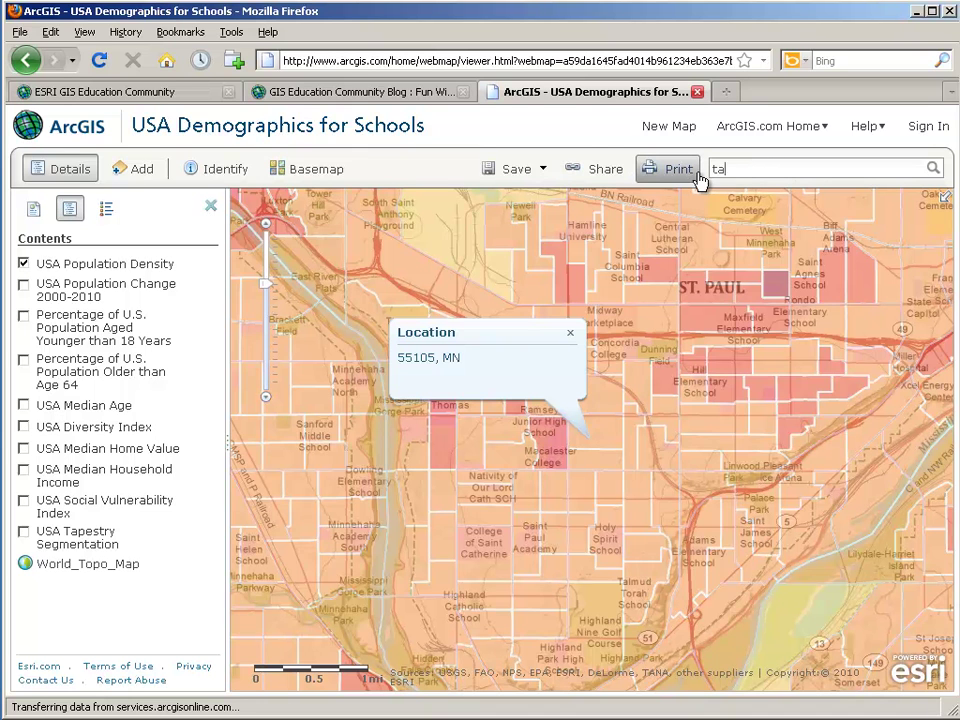
text(llahassee)
key(Return)
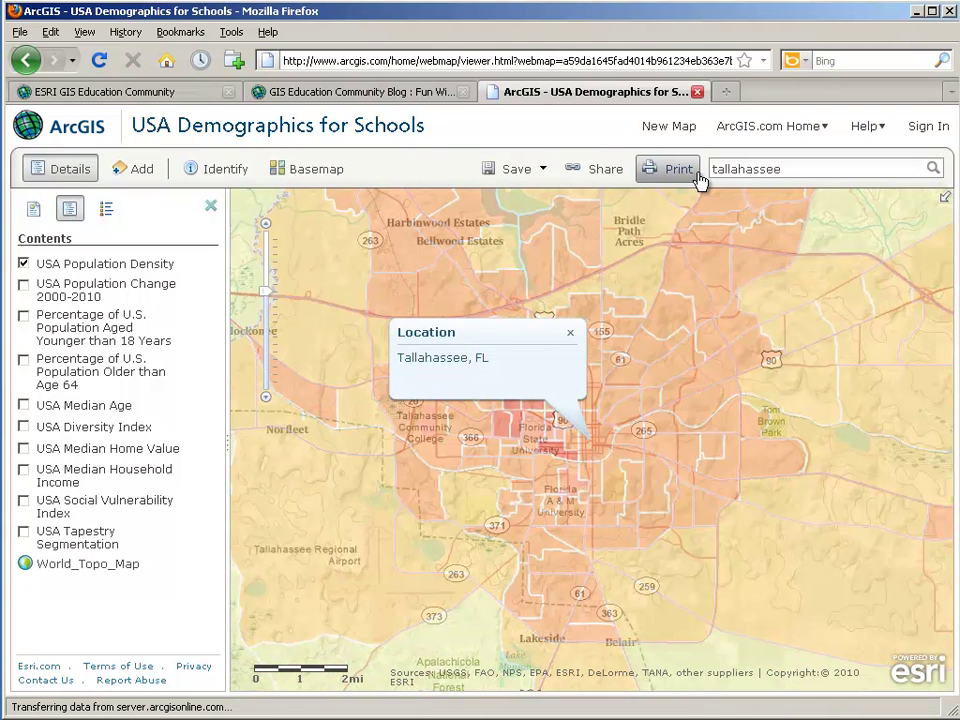
click(569, 339)
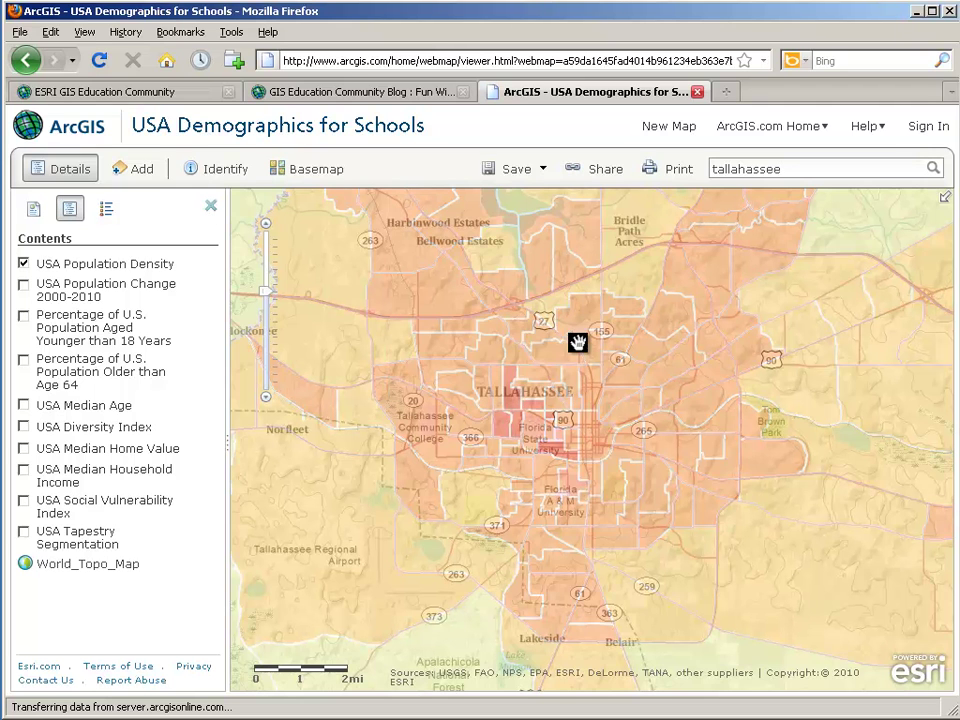
Step: Swap USA Population Density for USA Population Change 2000-2010 and nudge its transparency up
click(24, 264)
click(24, 285)
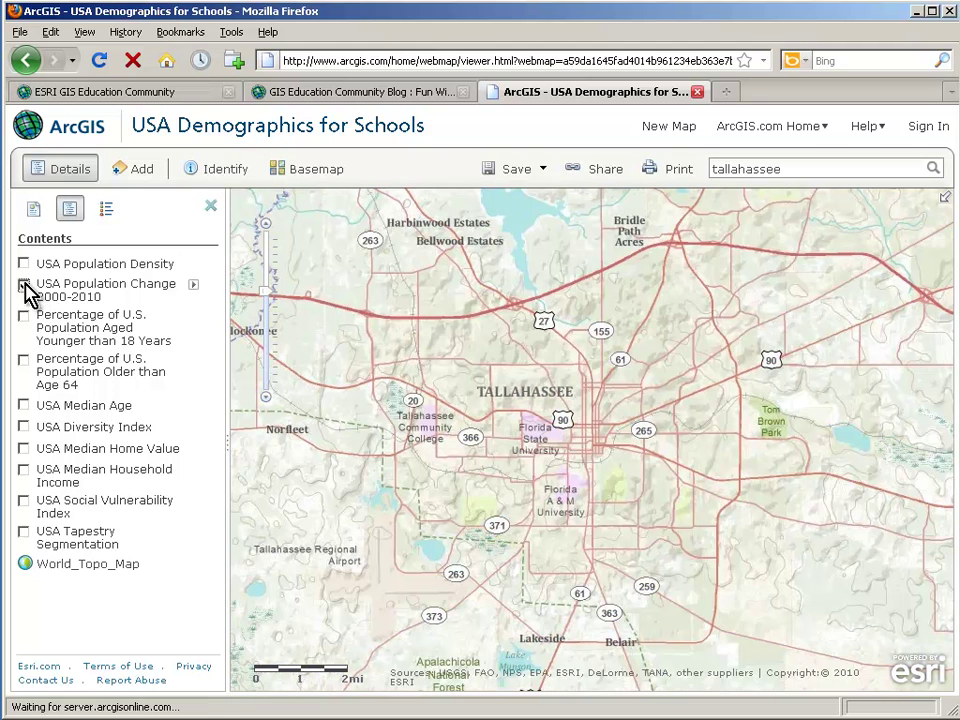
click(192, 287)
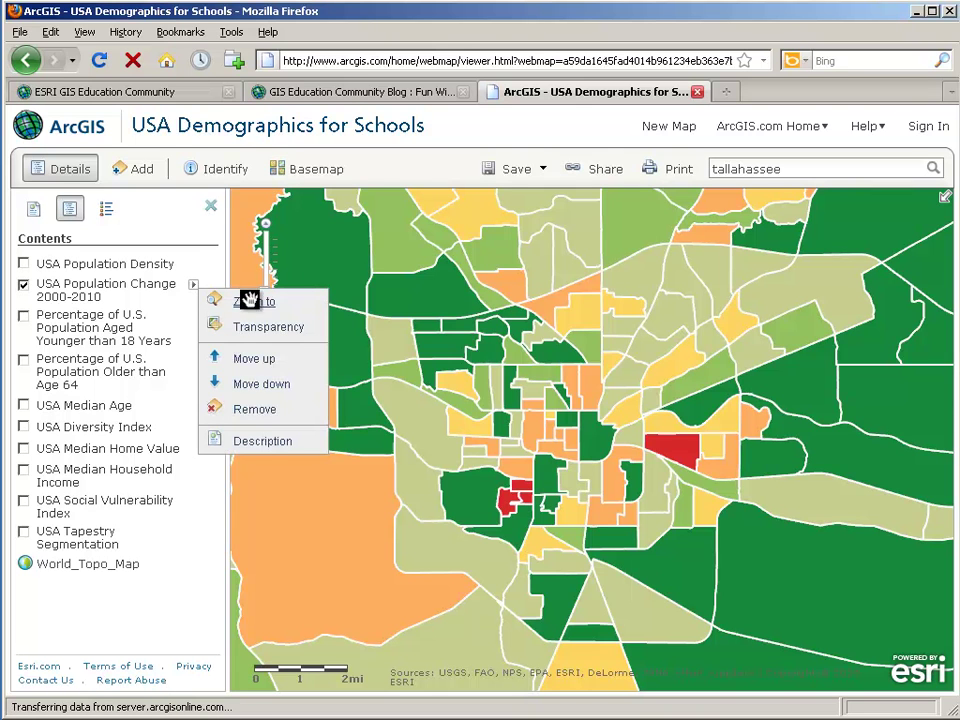
click(265, 330)
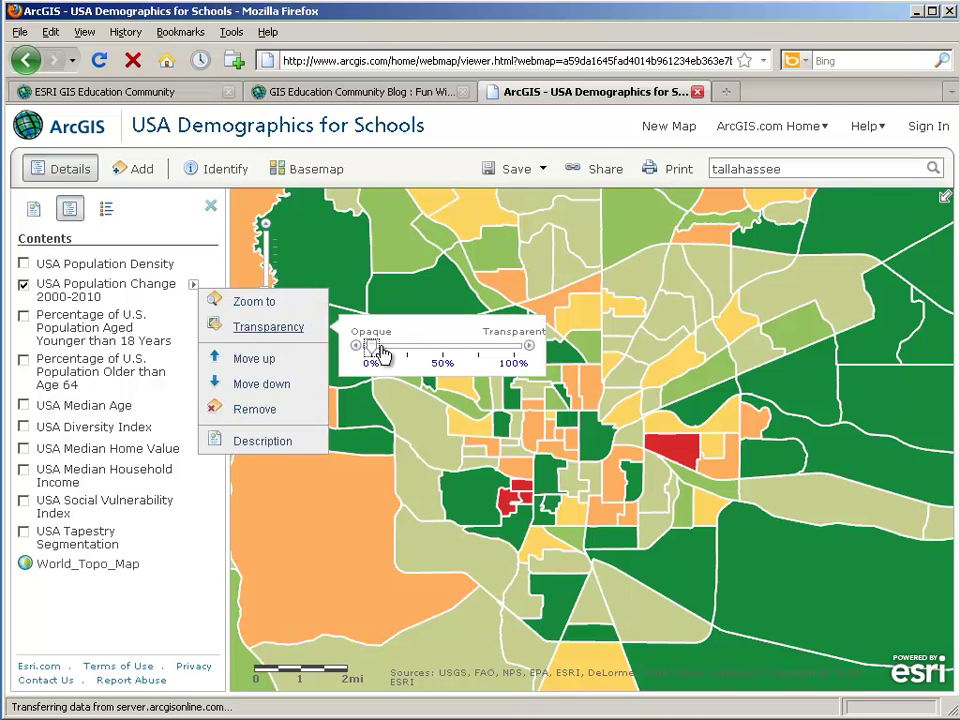
mouse_move(376, 356)
mouse_down()
mouse_move(428, 357)
mouse_move(379, 355)
mouse_up()
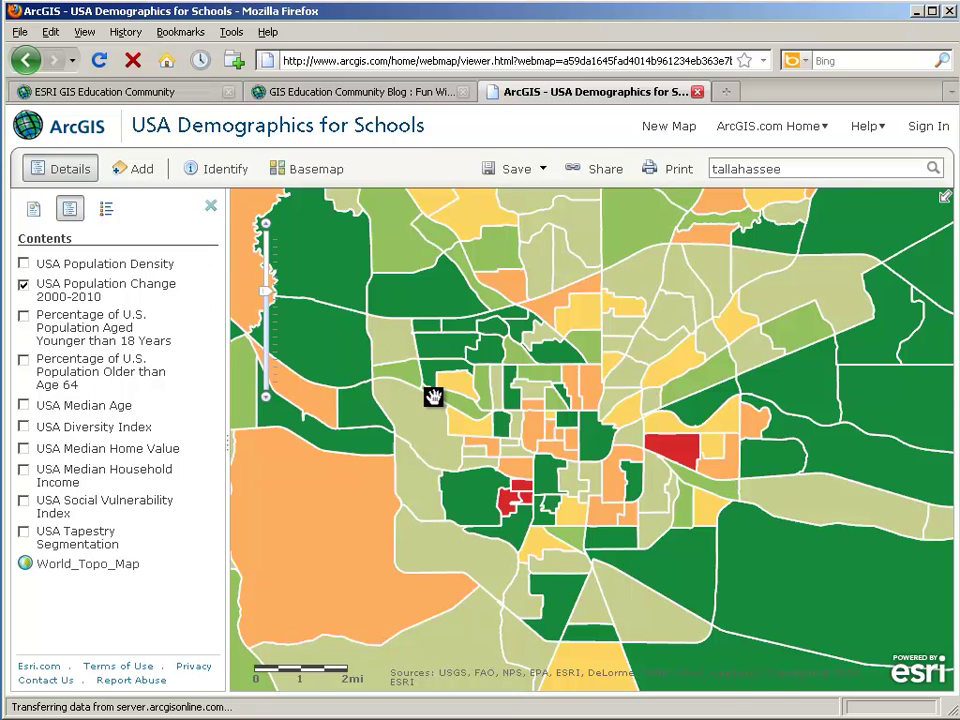
Step: Zoom out until 2000-2010 population change shows by county across the Florida panhandle
scroll(433, 397, up, 1)
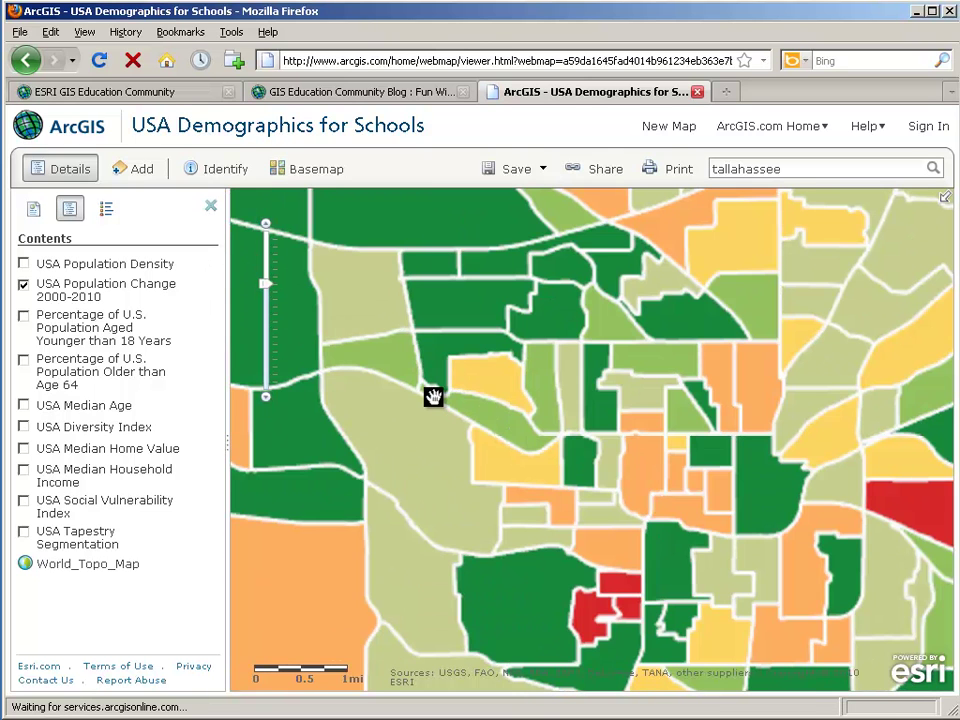
scroll(456, 401, down, 2)
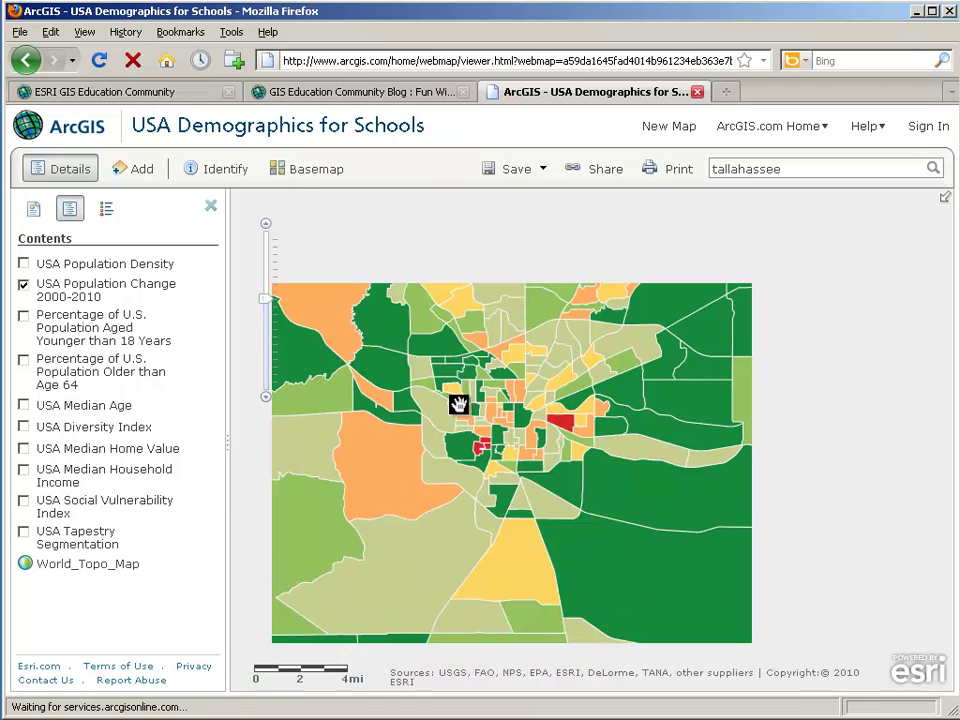
scroll(457, 404, down, 1)
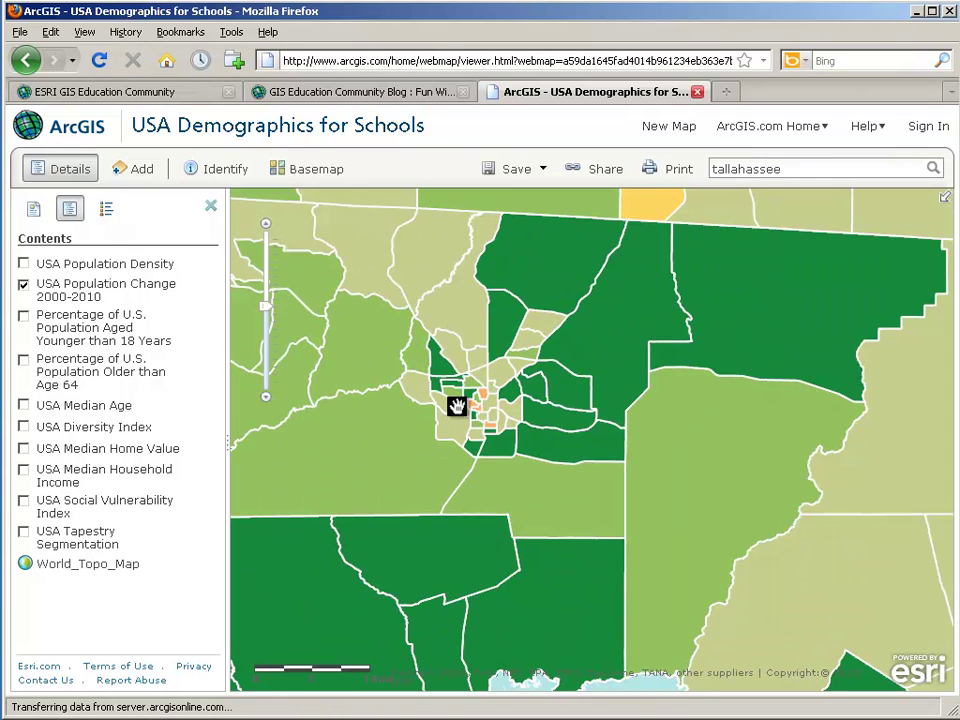
scroll(456, 405, down, 1)
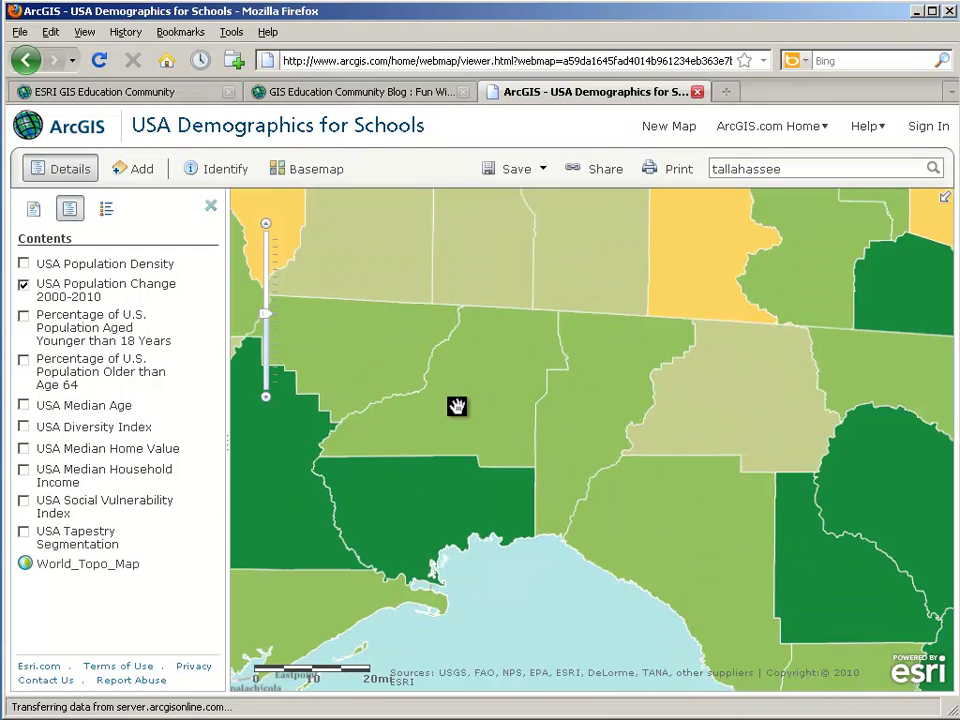
scroll(456, 405, down, 1)
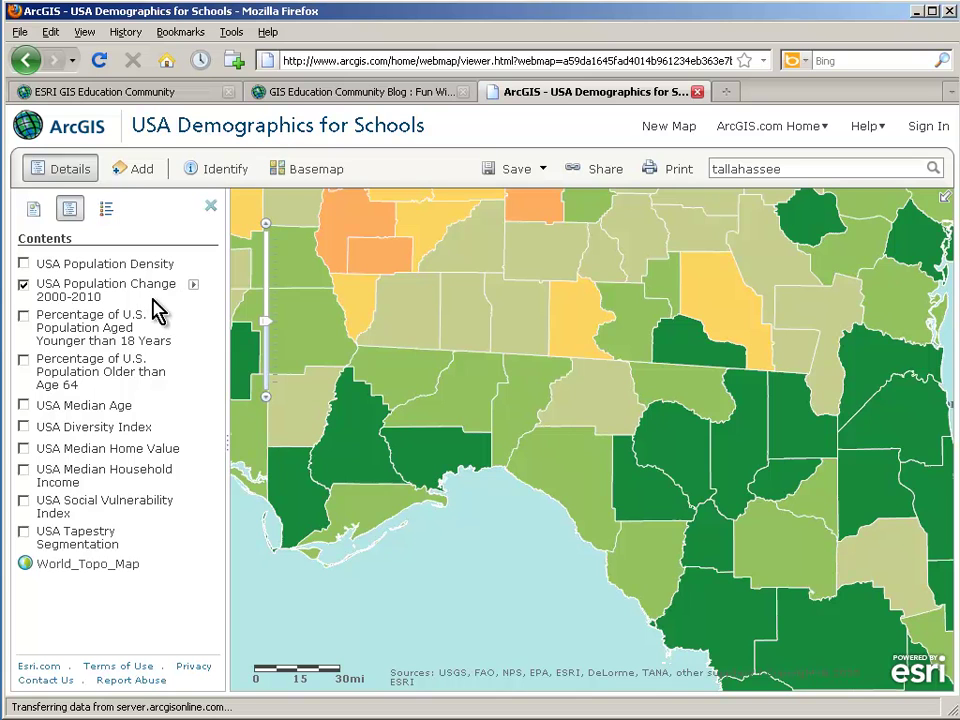
Step: Show the population change legend and identify the coastal county south of Tallahassee
click(107, 211)
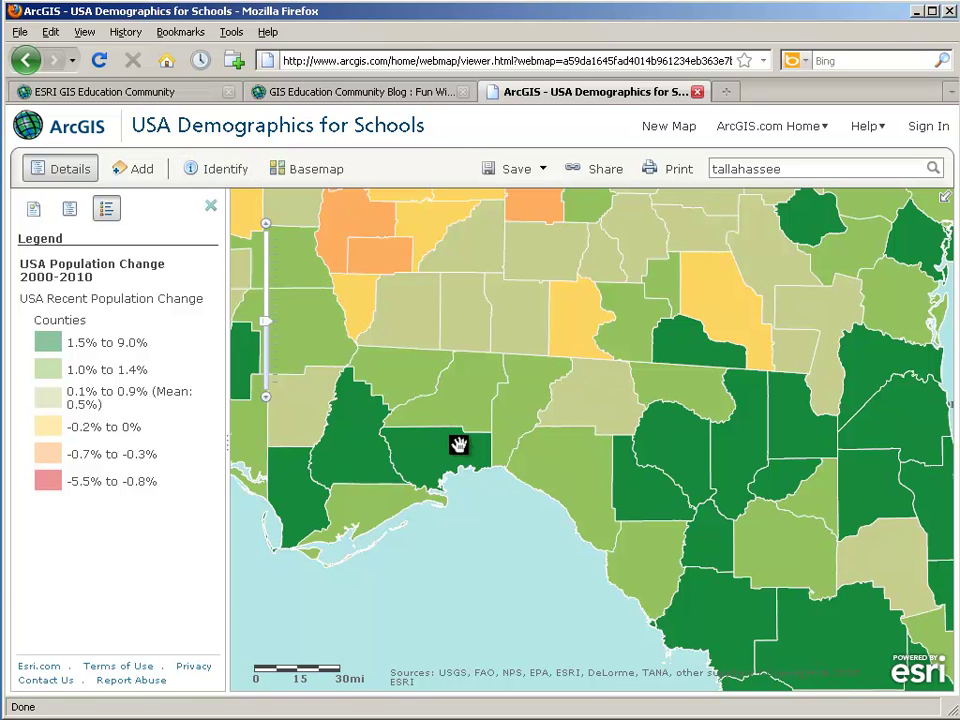
click(221, 173)
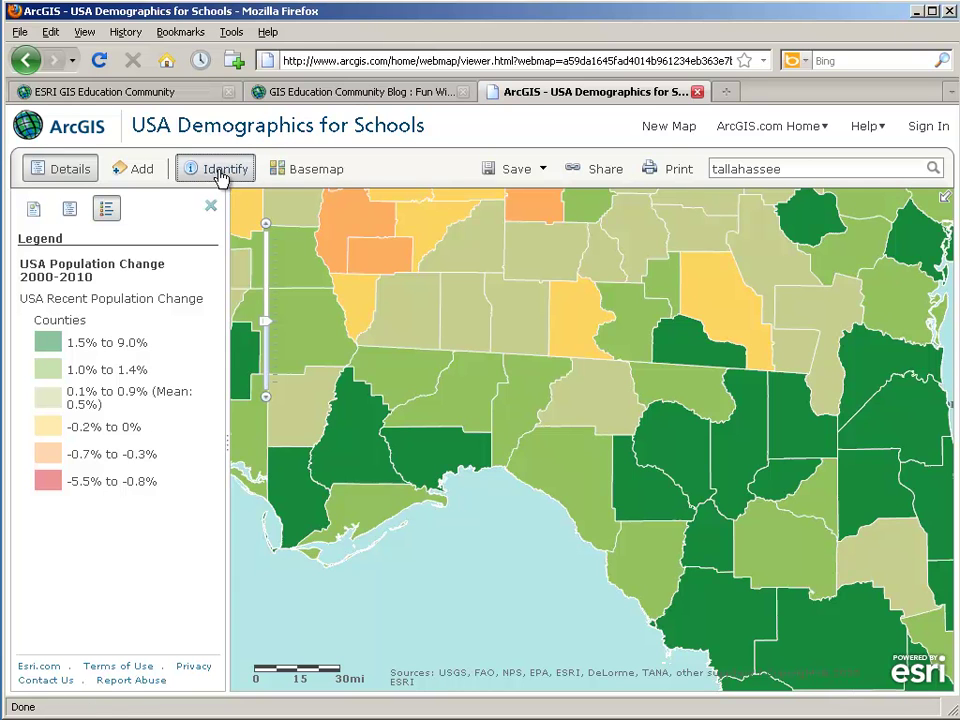
click(439, 450)
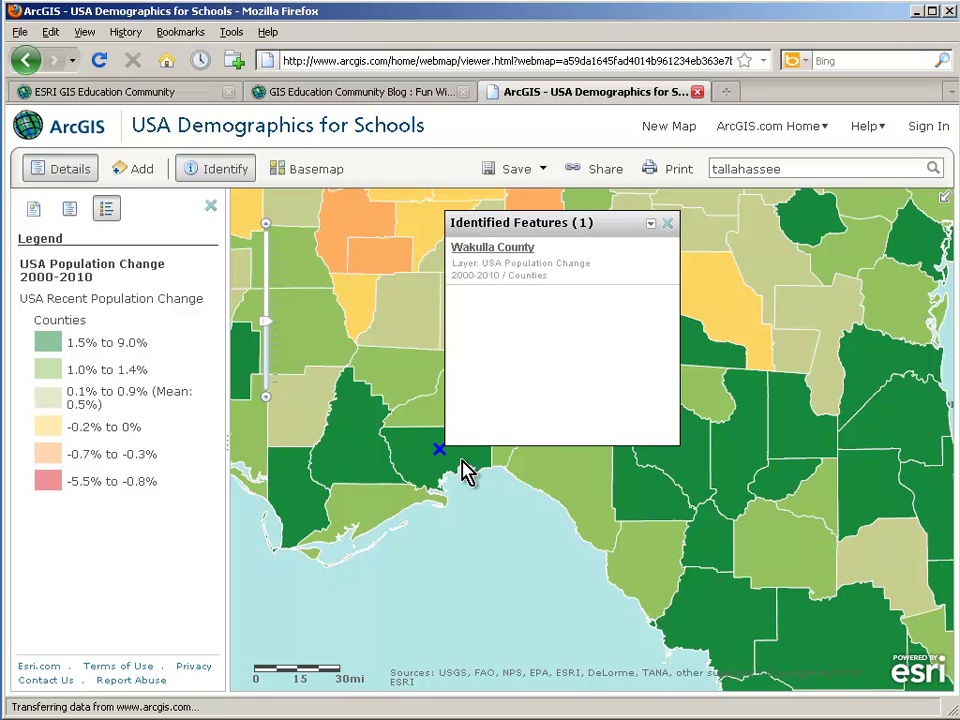
Step: Review Wakulla County's attributes (2010 population 33302, 3.7 annual growth) and close the popup
mouse_move(510, 268)
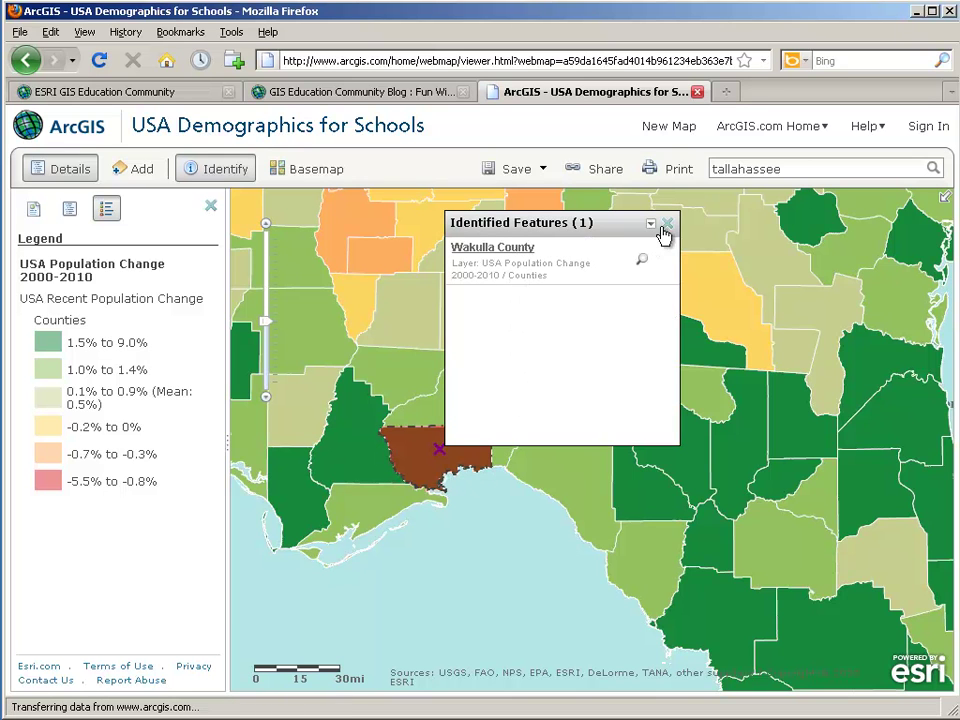
click(520, 250)
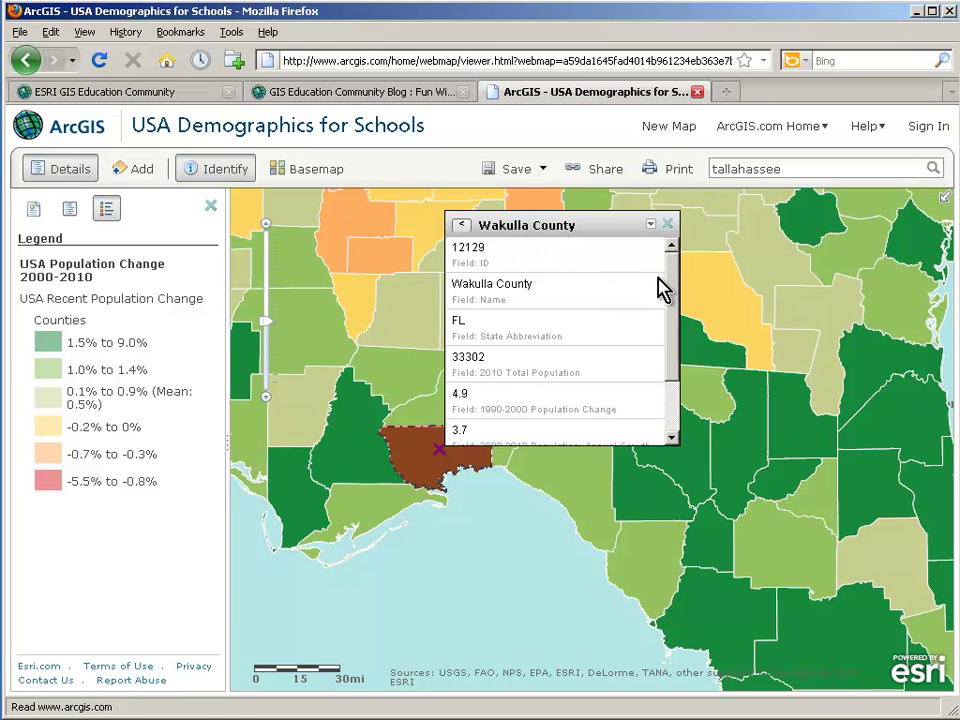
drag(675, 290, 674, 334)
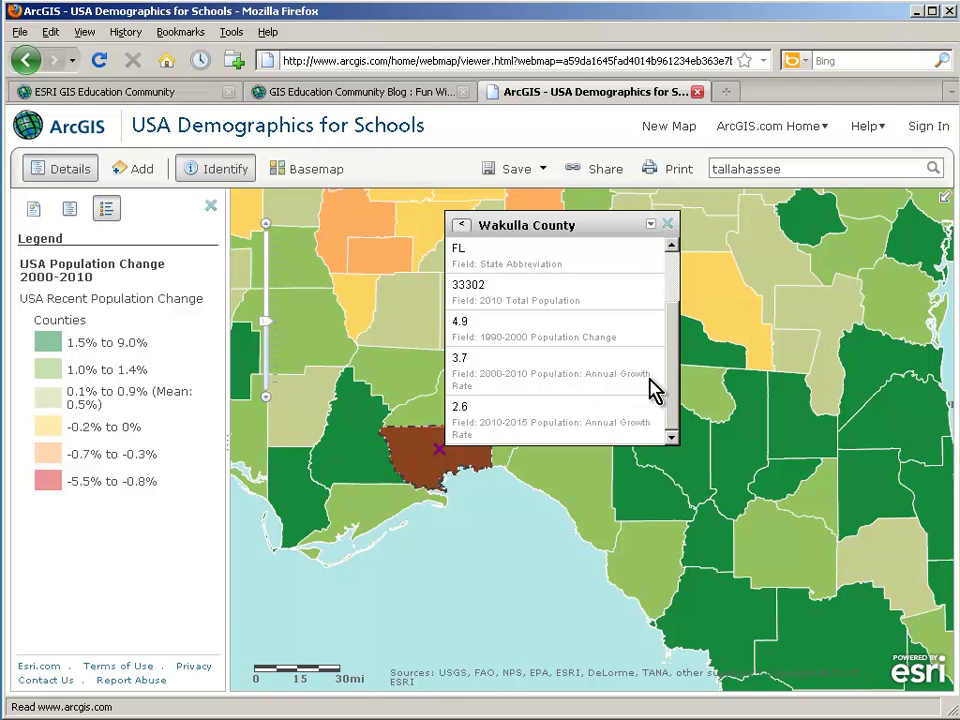
drag(674, 395, 670, 340)
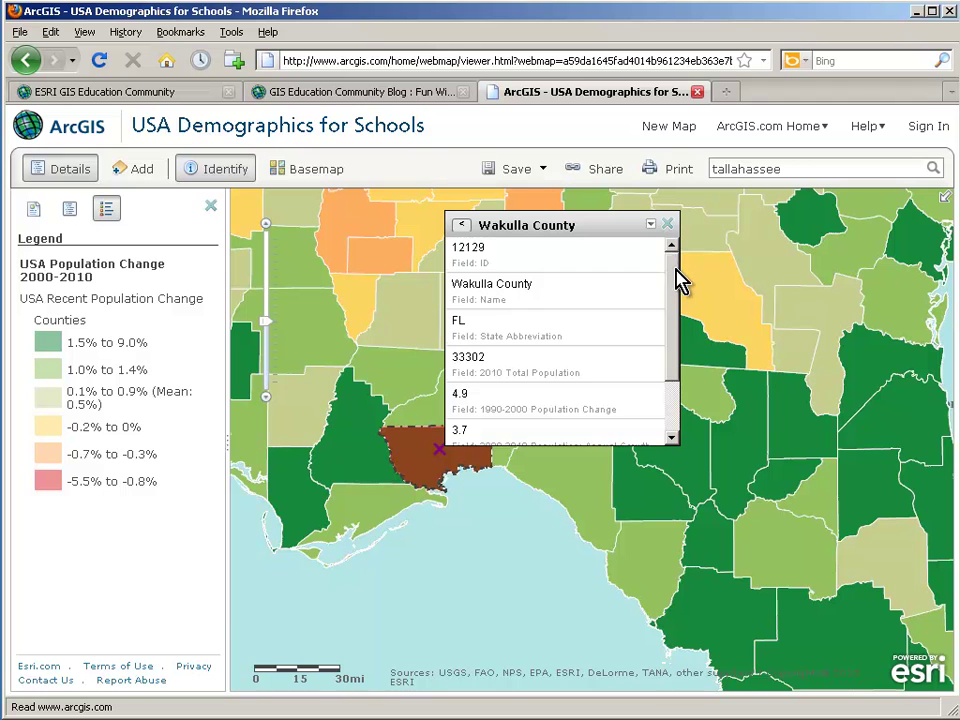
scroll(677, 280, down, 1)
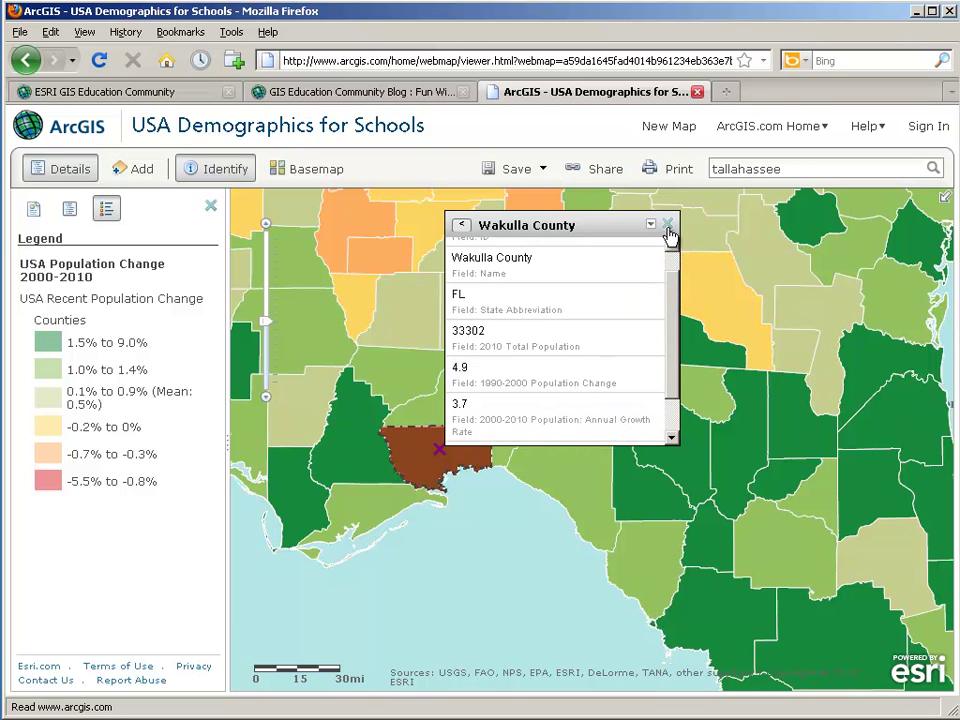
click(667, 226)
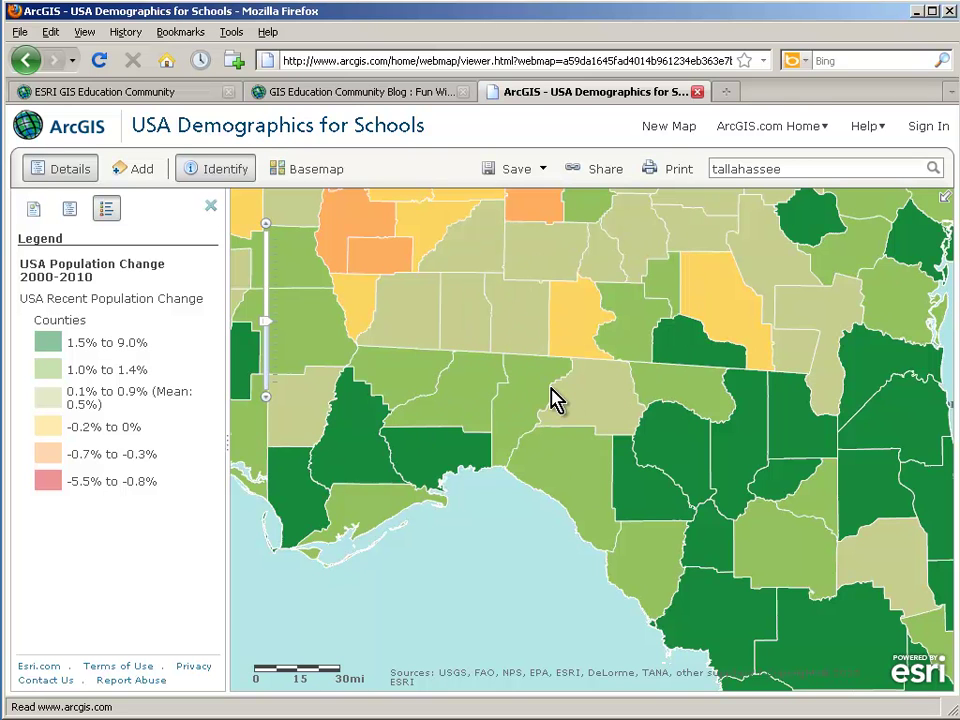
Step: Turn off USA Population Change 2000-2010 and turn on the USA Diversity Index and USA Median Age layers
click(69, 208)
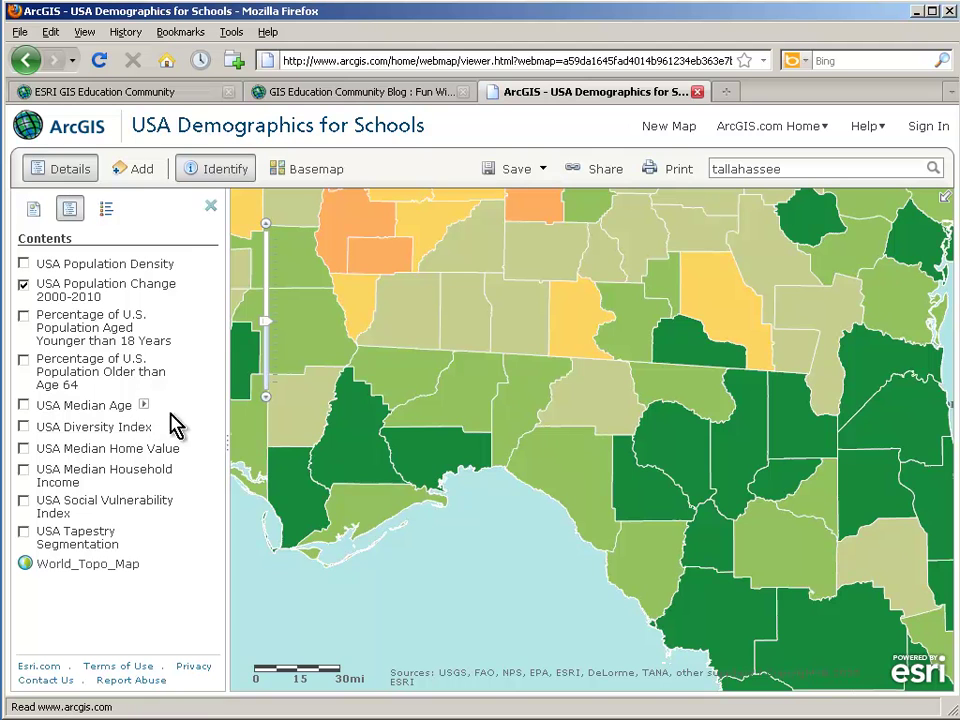
click(23, 285)
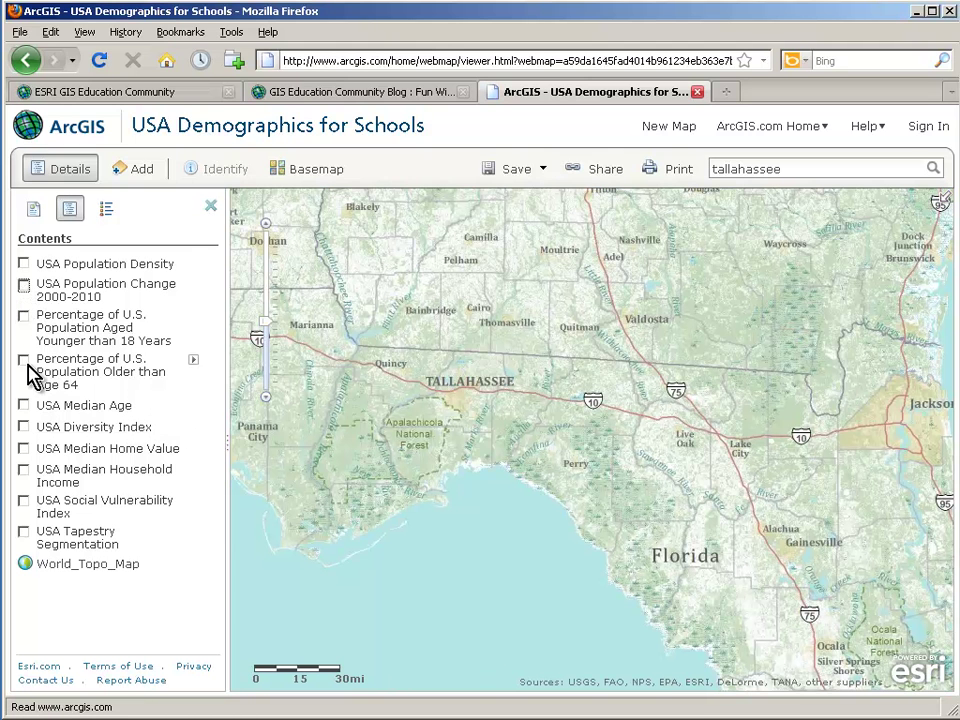
click(25, 428)
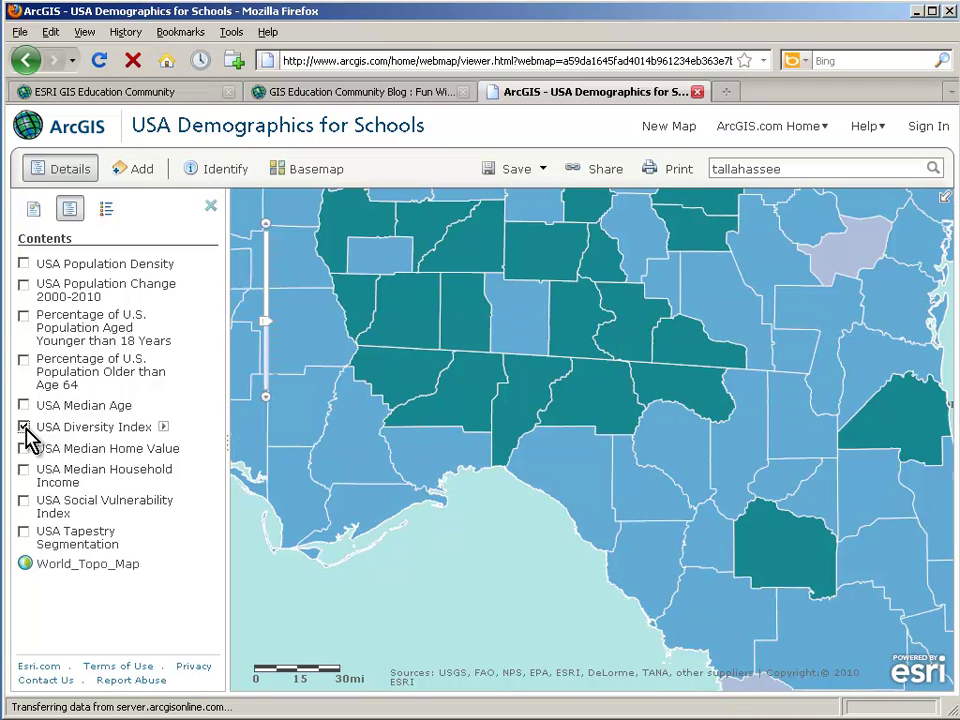
click(23, 405)
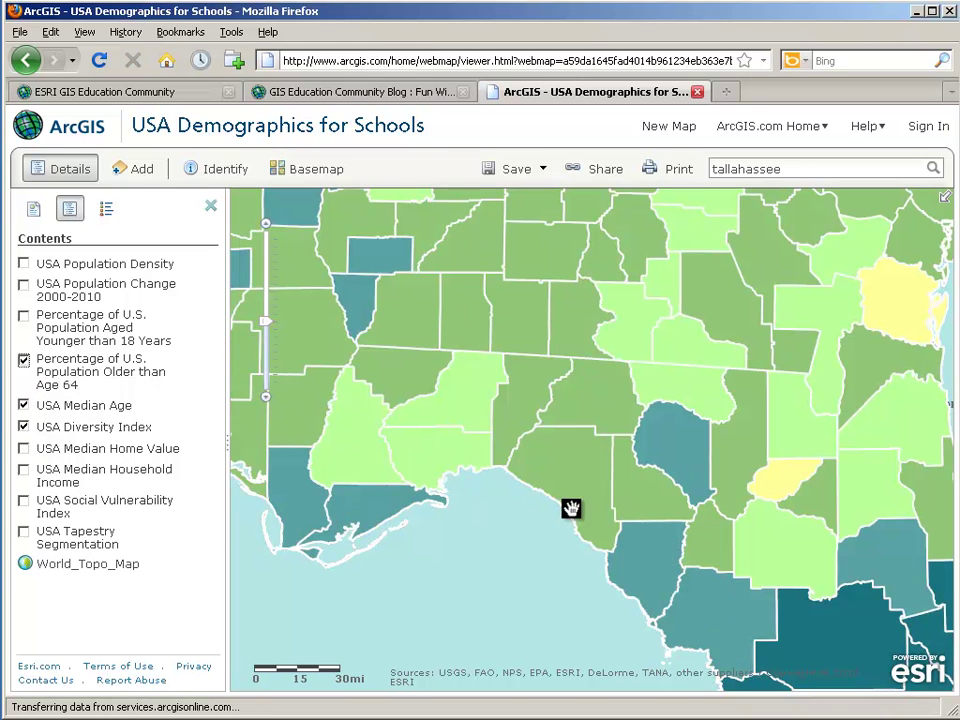
Step: Pan through central Florida and St. Petersburg to Fort Lauderdale, then zoom out to frame the southeastern USA
drag(782, 561, 510, 311)
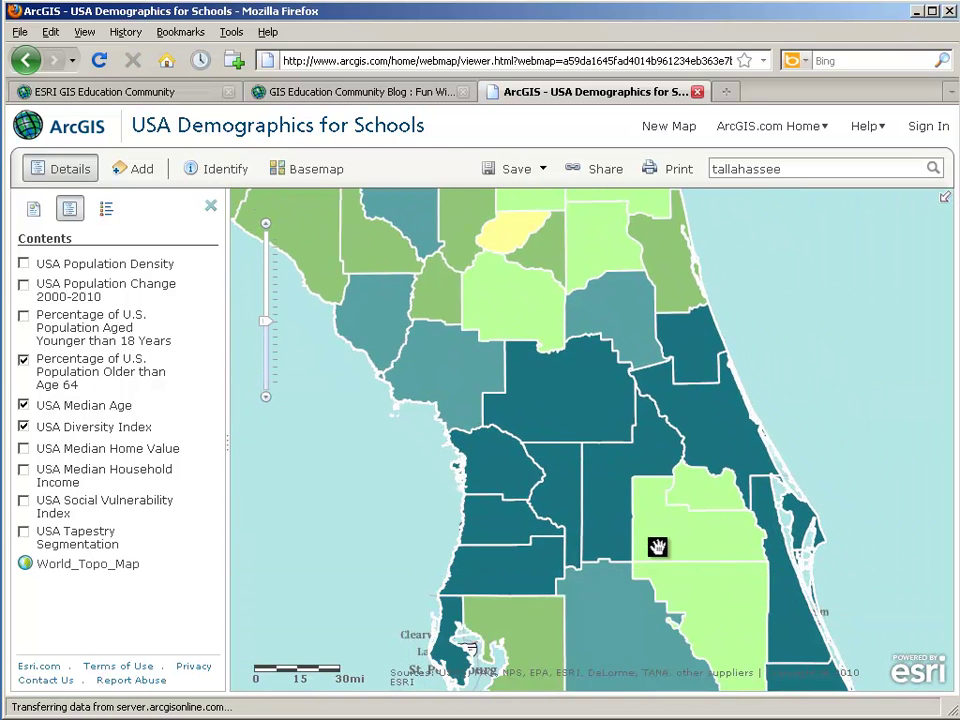
drag(658, 549, 520, 307)
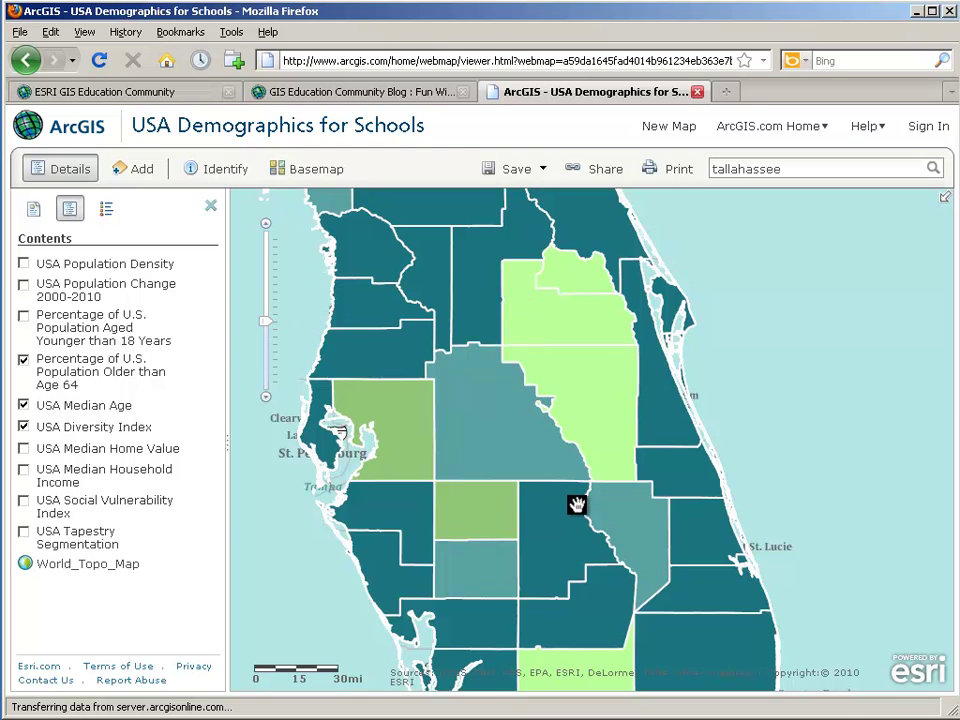
drag(621, 546, 561, 381)
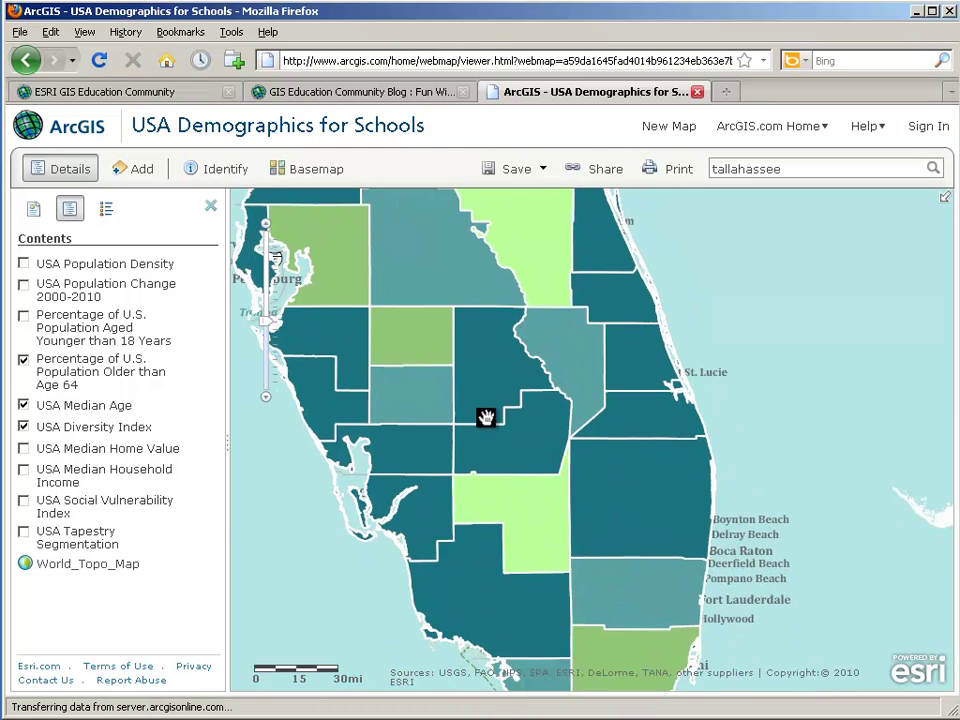
scroll(460, 388, up, 1)
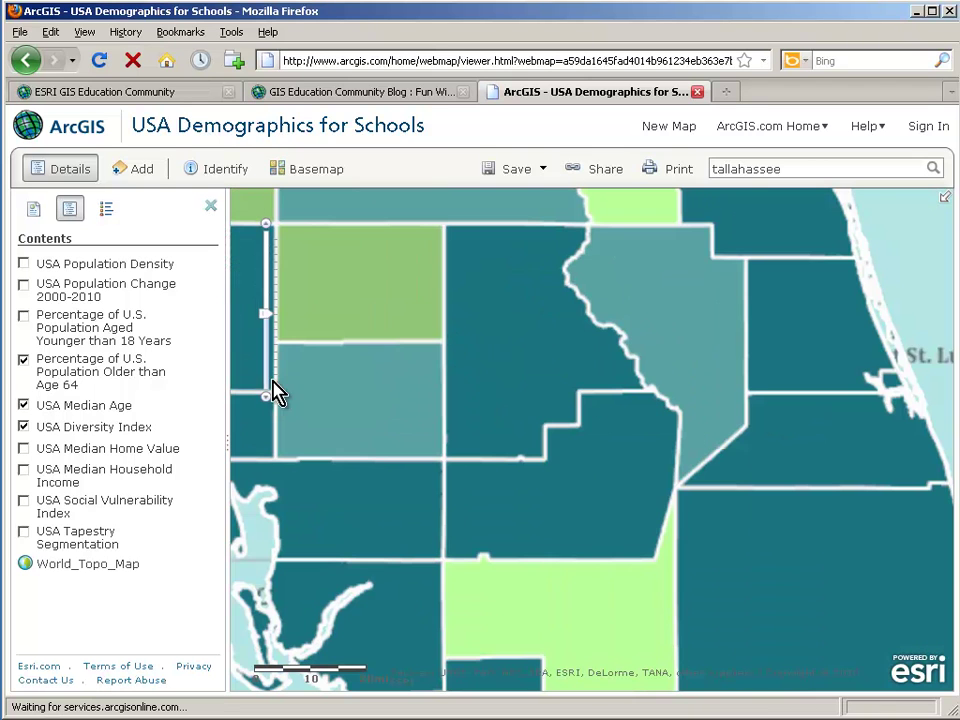
click(267, 399)
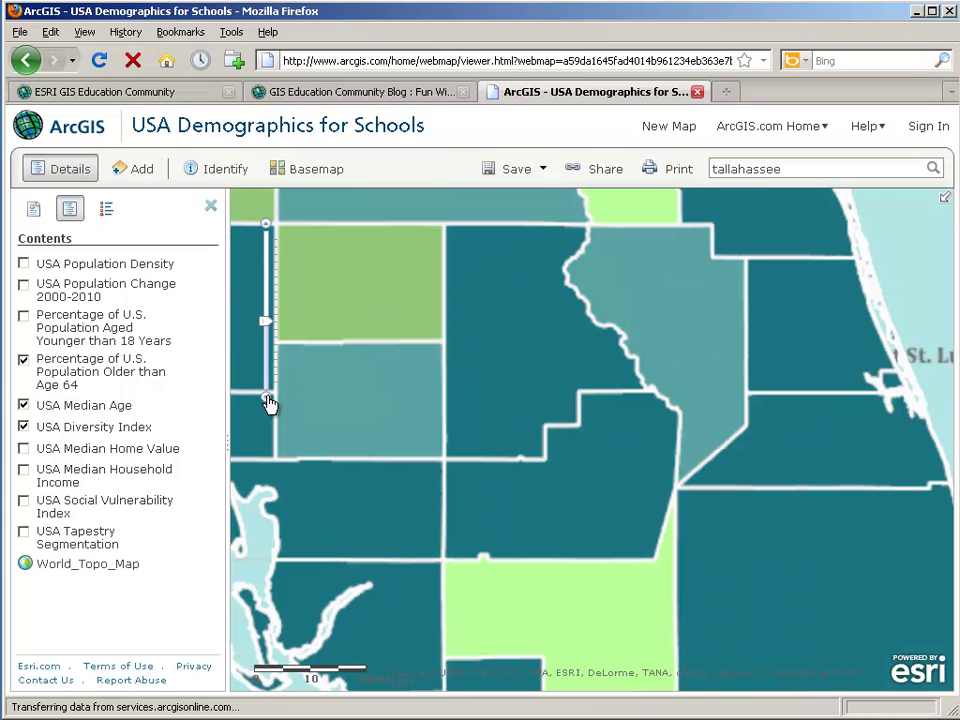
click(268, 400)
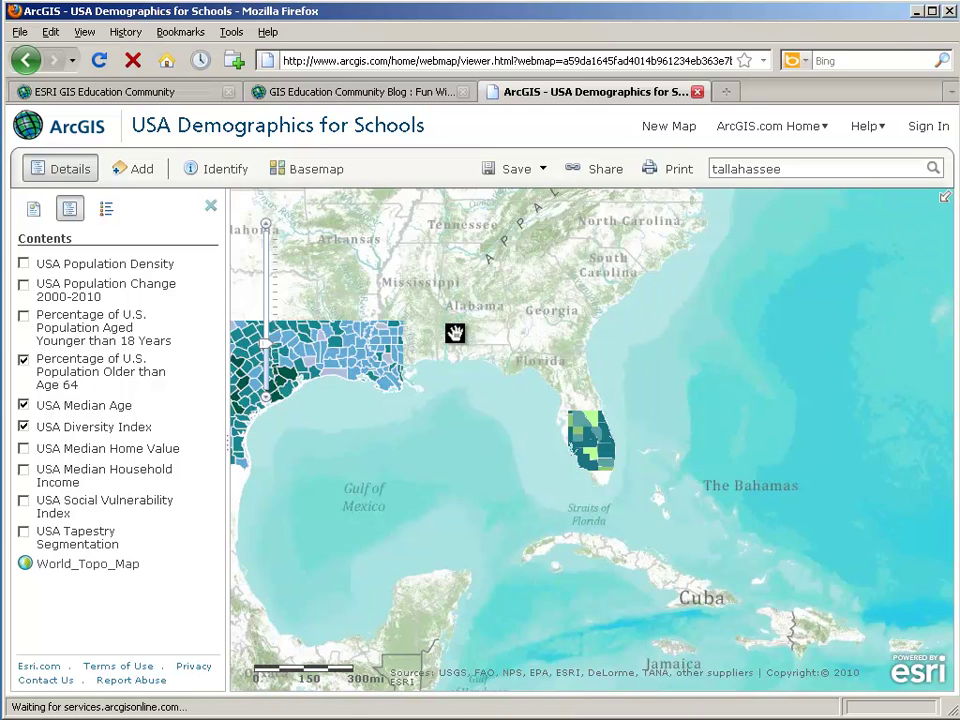
drag(456, 332, 604, 394)
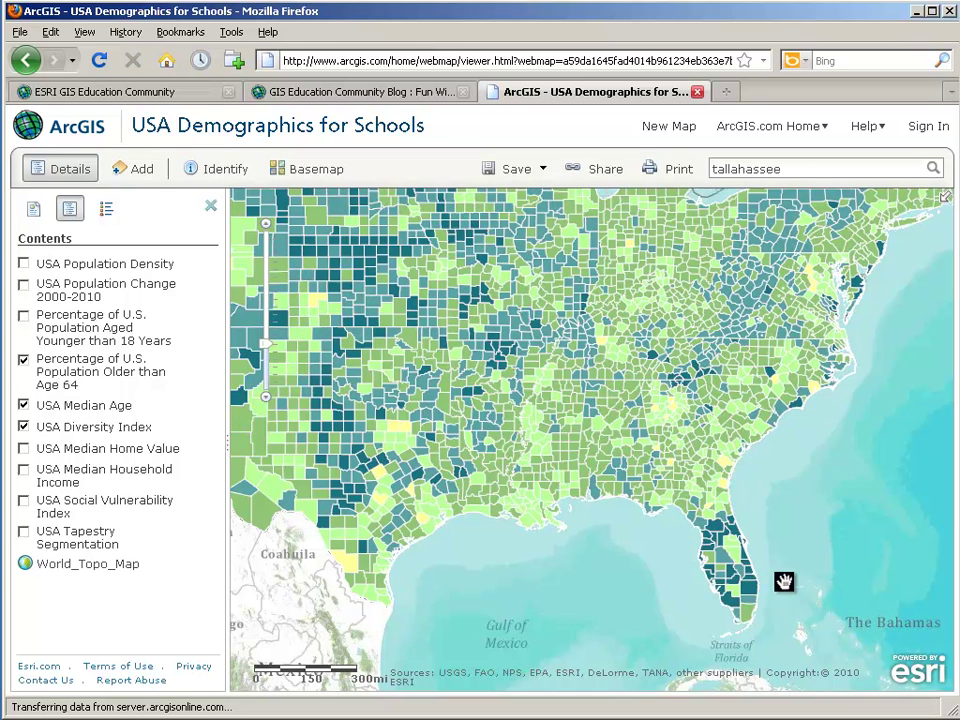